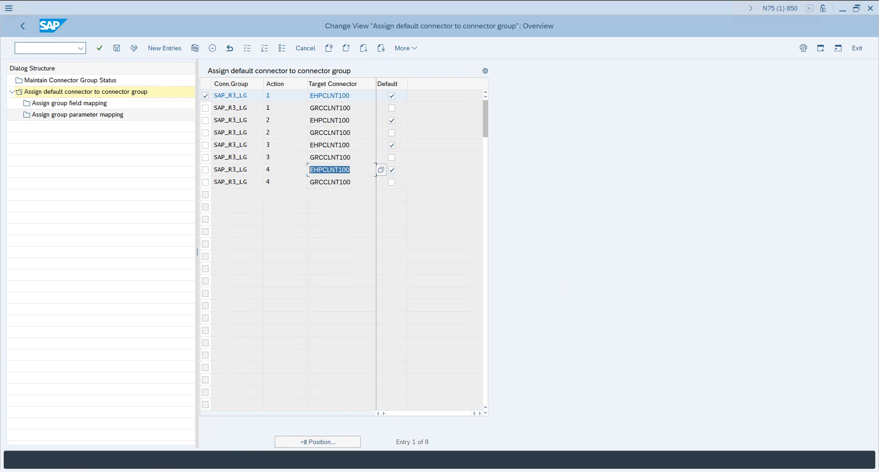
# - Switch to the Notepad note and review the GRAC_ROLE_MGMT names for LANDSCAPE, METHODOLOGY, PRE_REQ_TYPE, ROLE_STATUS and SENTIVITY
pyautogui.moveTo(195, 467)
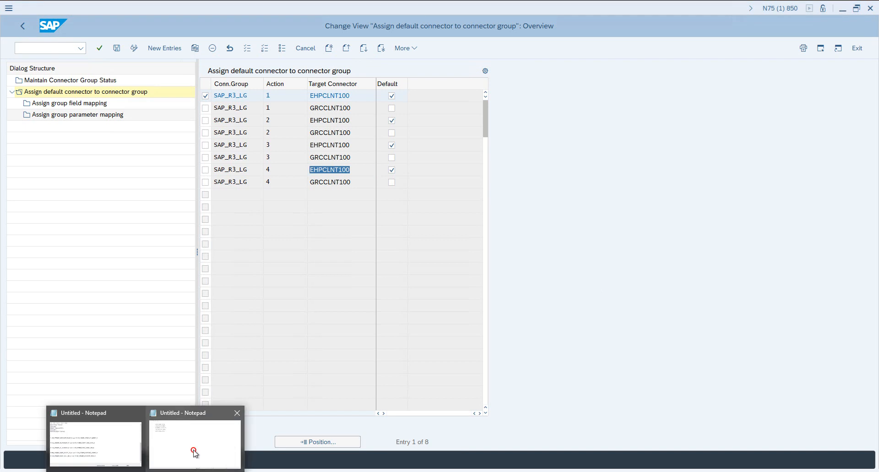
pyautogui.click(193, 449)
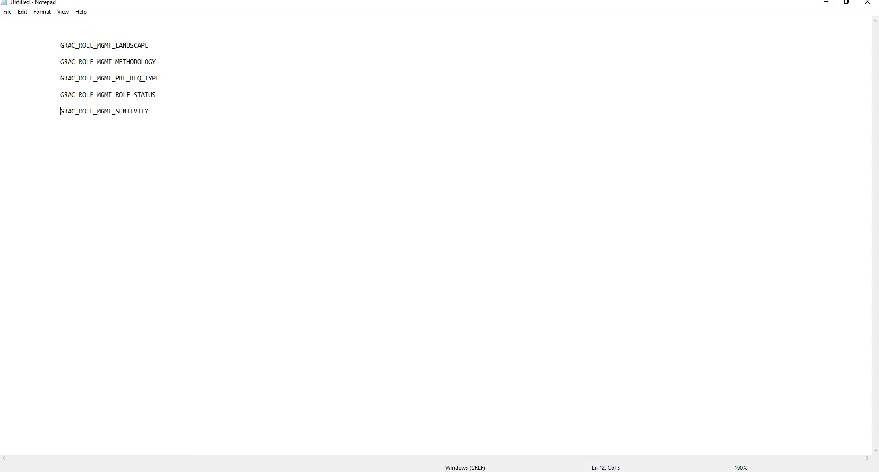
pyautogui.doubleClick(115, 45)
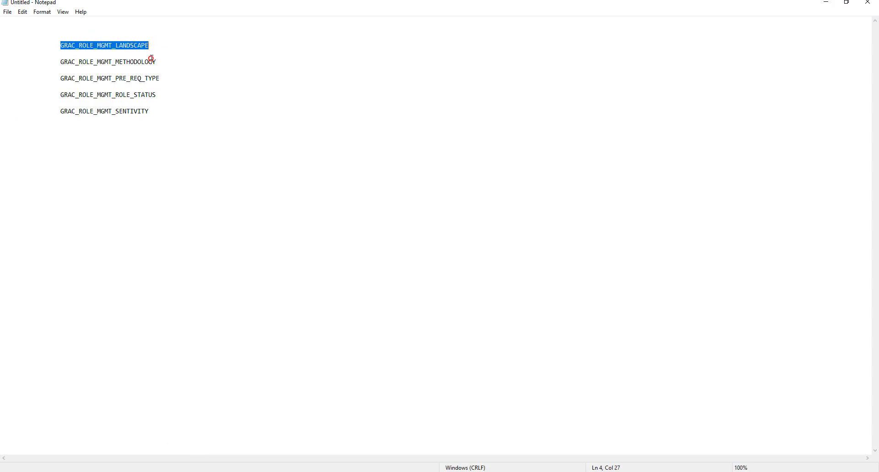
pyautogui.moveTo(156, 61); pyautogui.dragTo(59, 65)
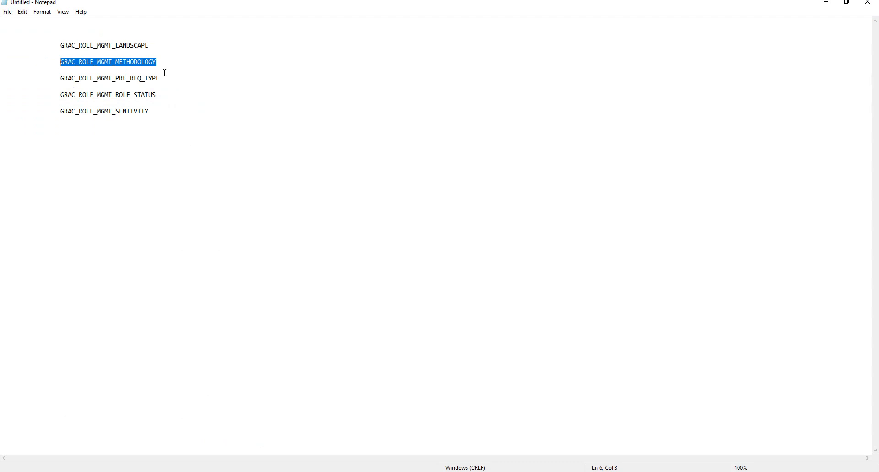
pyautogui.moveTo(167, 78); pyautogui.dragTo(156, 79)
pyautogui.click(58, 85)
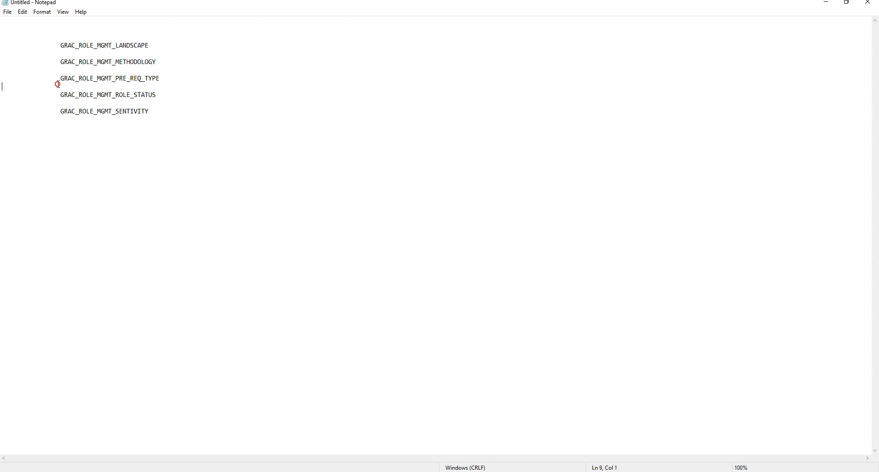
pyautogui.moveTo(58, 84); pyautogui.dragTo(60, 78)
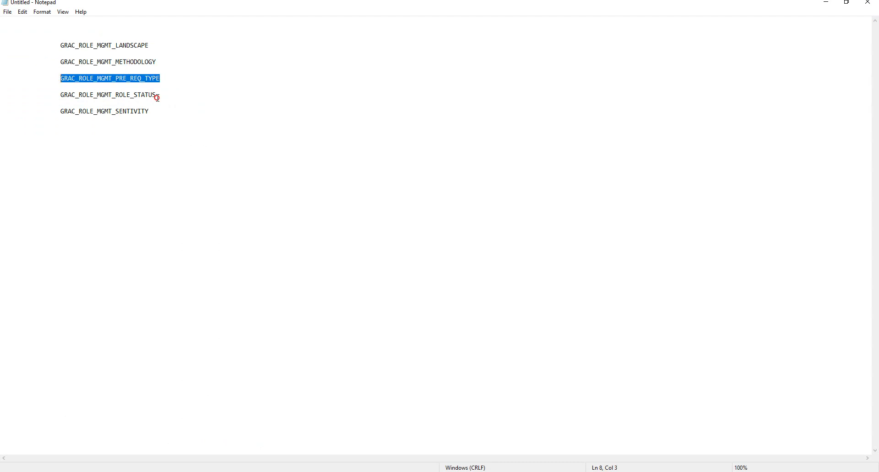
pyautogui.moveTo(155, 95); pyautogui.dragTo(65, 95)
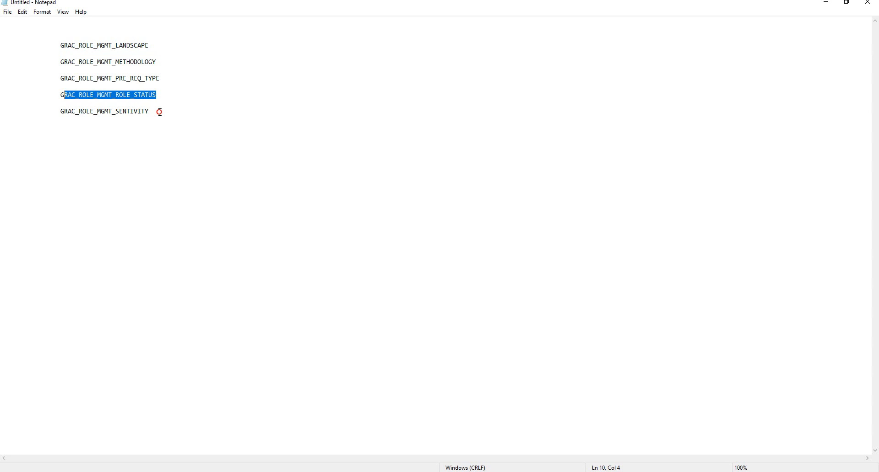
pyautogui.moveTo(158, 111); pyautogui.dragTo(109, 111)
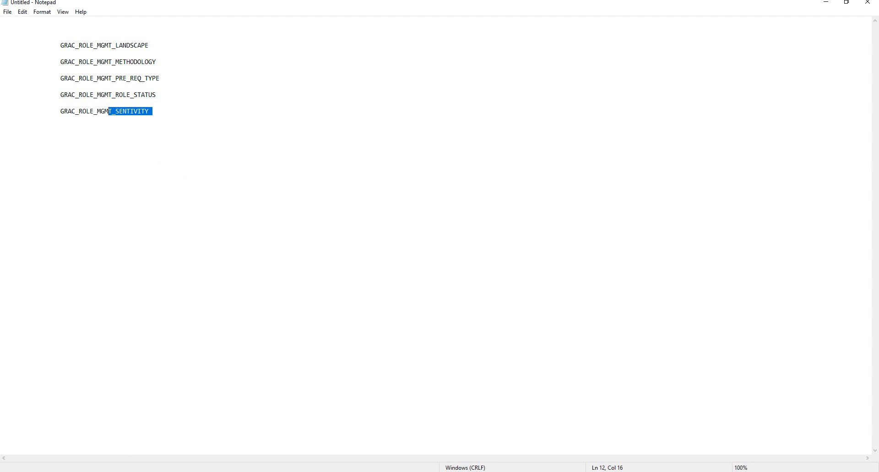
# - Switch back to SAP, leave the connector group customizing and start transaction SCPR20
pyautogui.moveTo(137, 471)
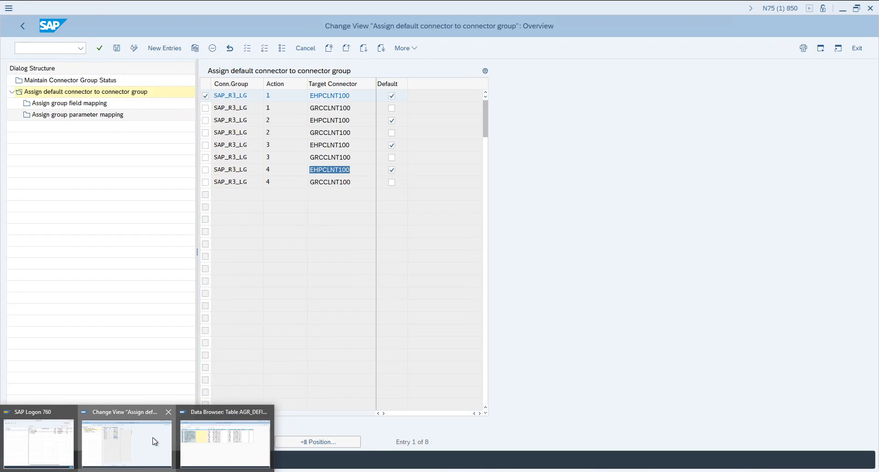
pyautogui.click(153, 441)
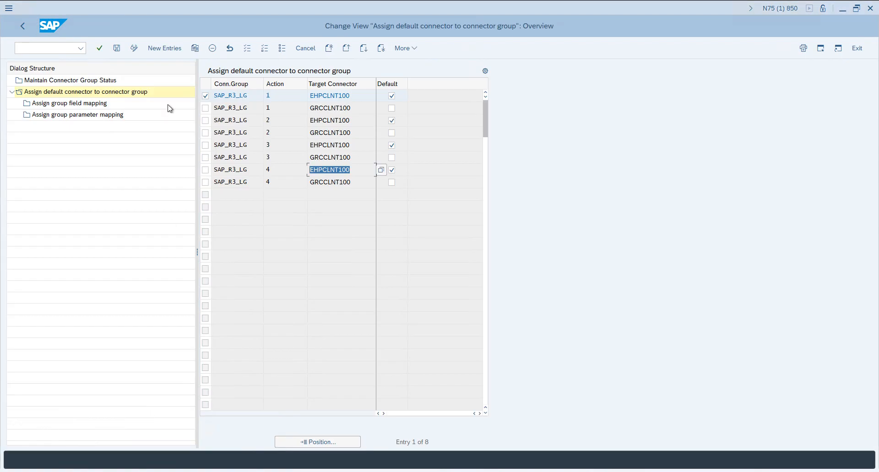
pyautogui.click(26, 28)
pyautogui.click(26, 29)
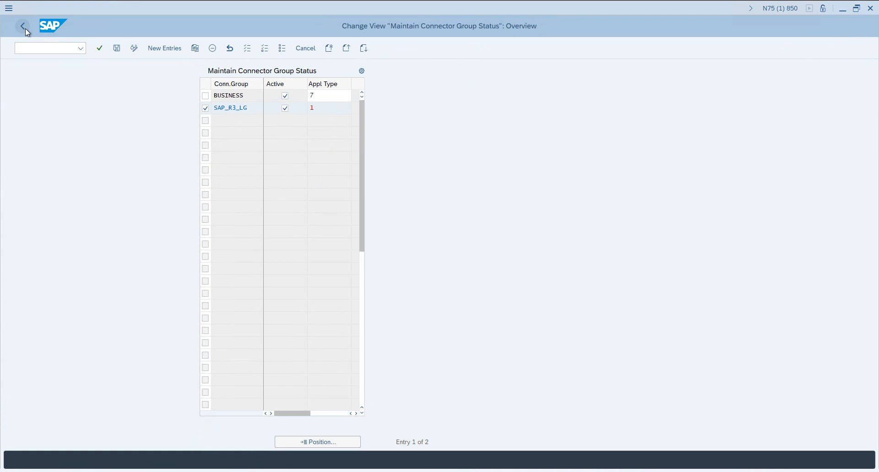
pyautogui.click(25, 29)
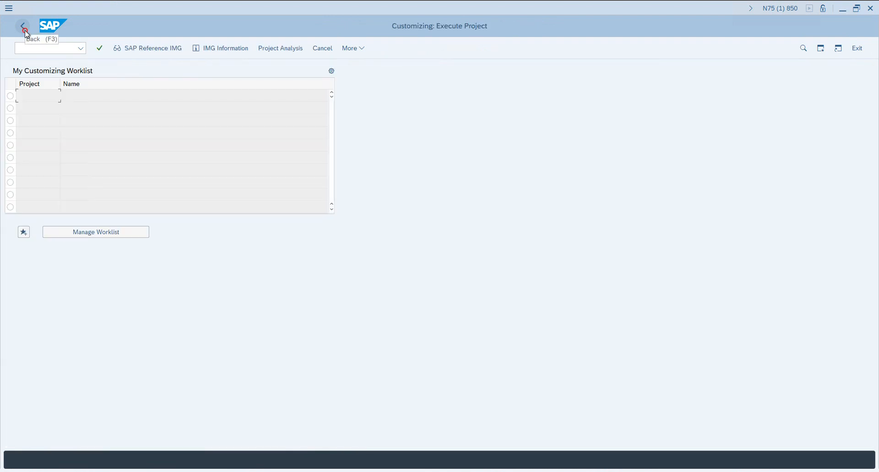
pyautogui.click(25, 30)
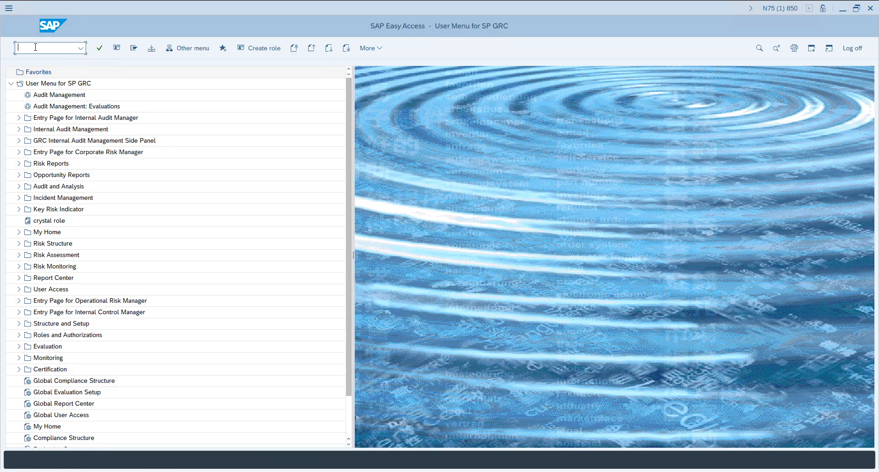
pyautogui.write('SCPR20')
pyautogui.press('Return')
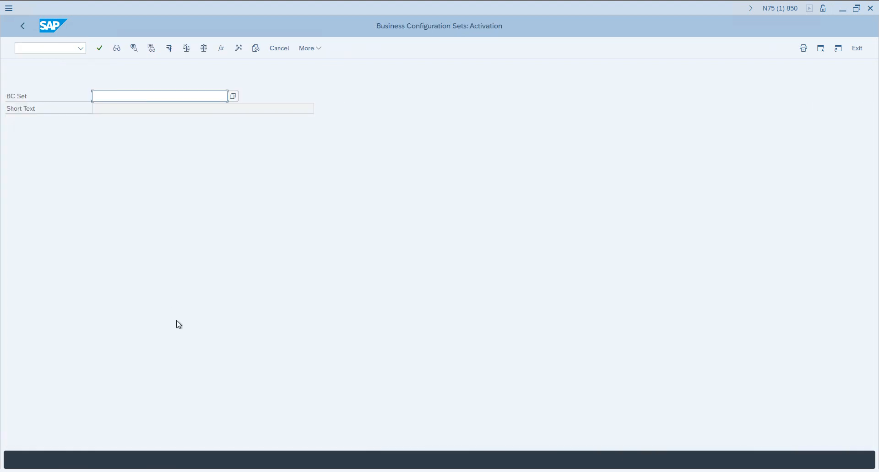
# - Search the Business Configuration Sets for IDs matching *GRAC*
pyautogui.write('*GRAC**')
pyautogui.press('BackSpace')
pyautogui.click(231, 96)
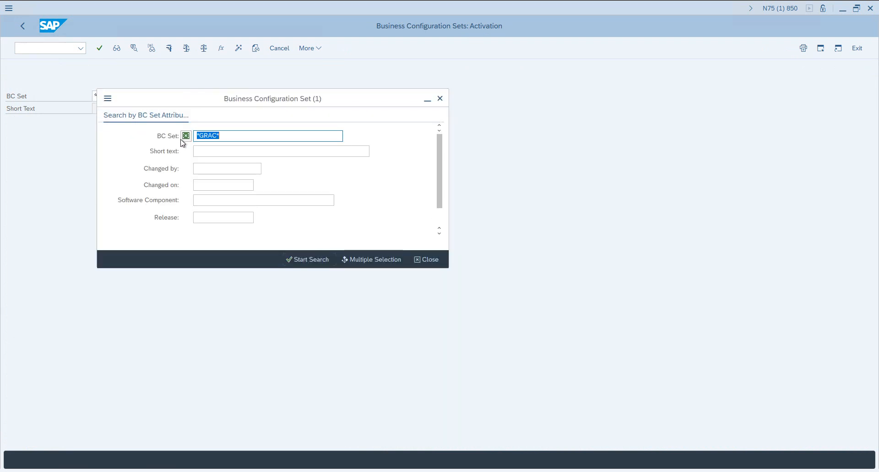
pyautogui.click(297, 260)
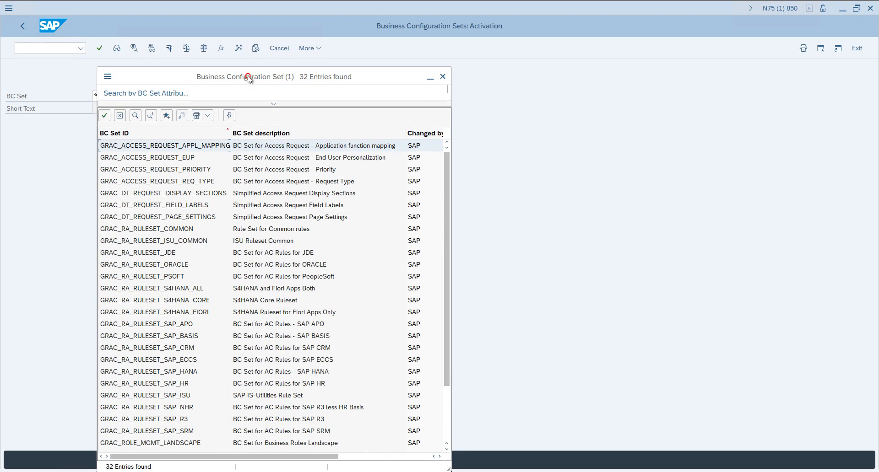
pyautogui.moveTo(249, 76); pyautogui.dragTo(311, 50)
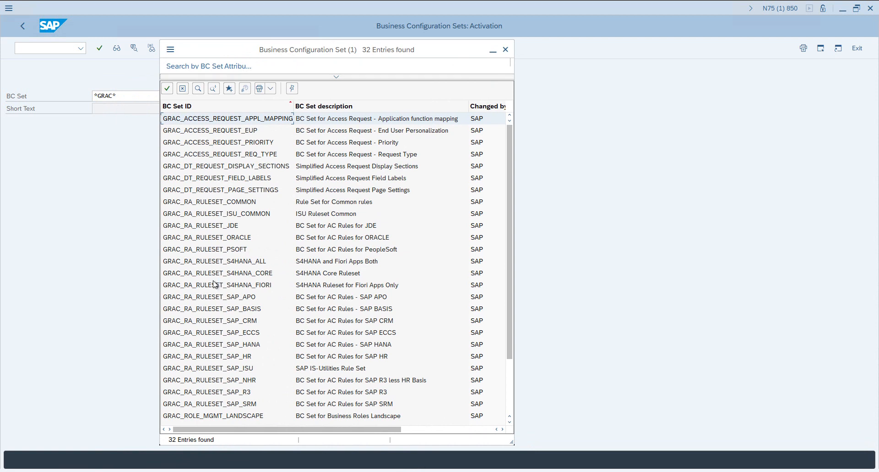
# - Examine the GRAC BC sets in the result list, especially the role management sets from GRAC_ROLE_MGMT_LANDSCAPE to GRAC_ROLE_MGMT_SENTIVITY
pyautogui.click(209, 265)
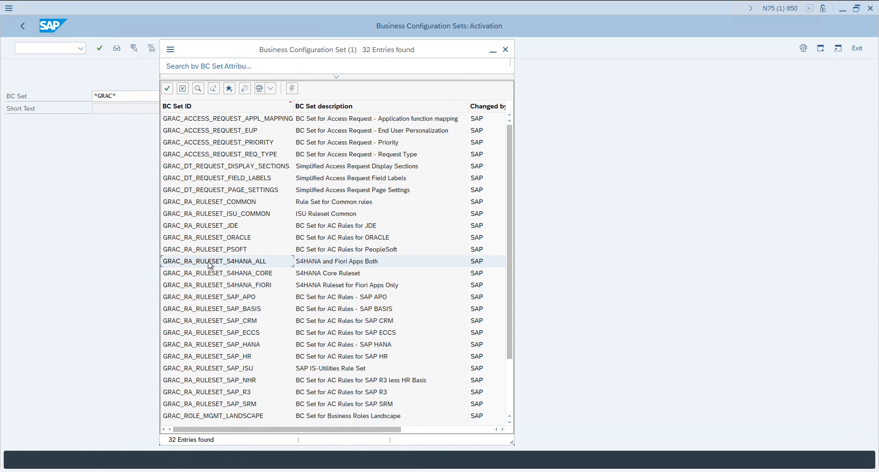
pyautogui.scroll(-2, 237, 278)
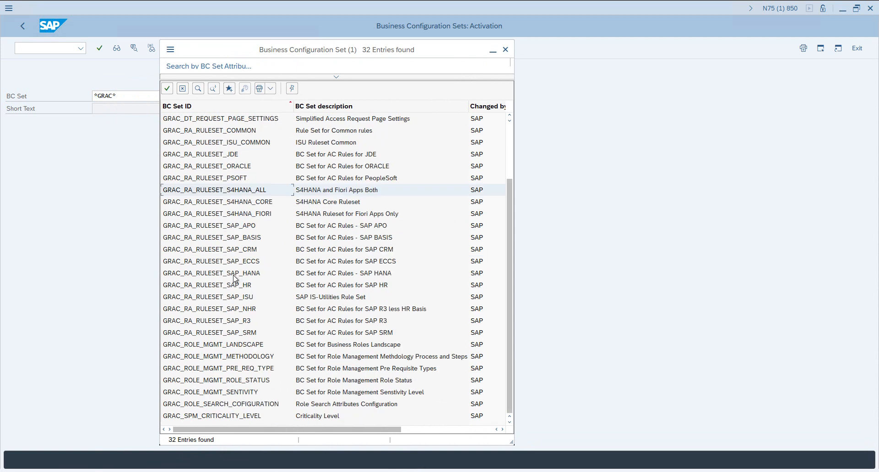
pyautogui.click(230, 418)
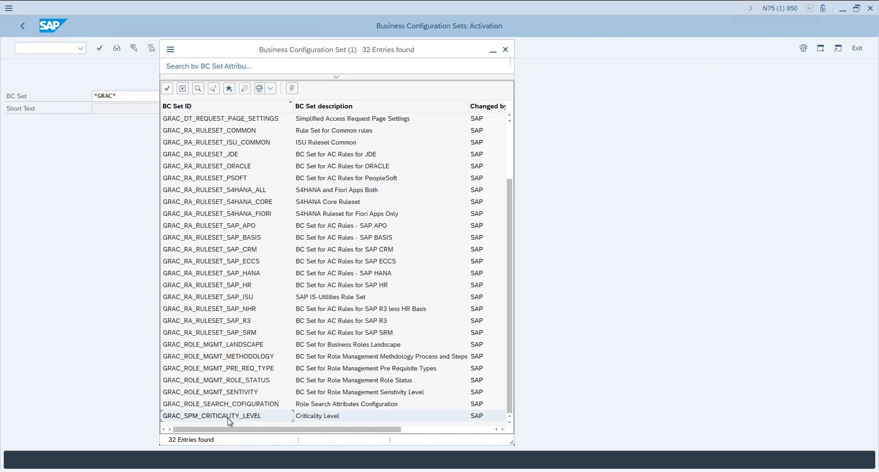
pyautogui.click(192, 349)
pyautogui.click(196, 358)
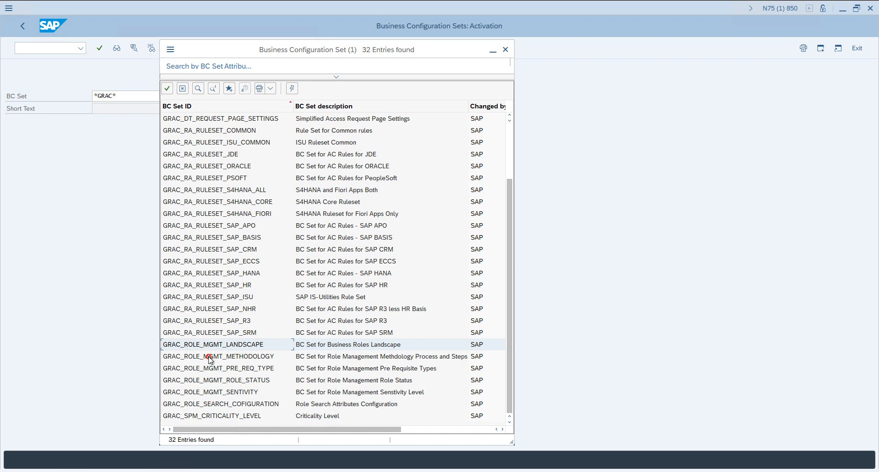
pyautogui.click(212, 371)
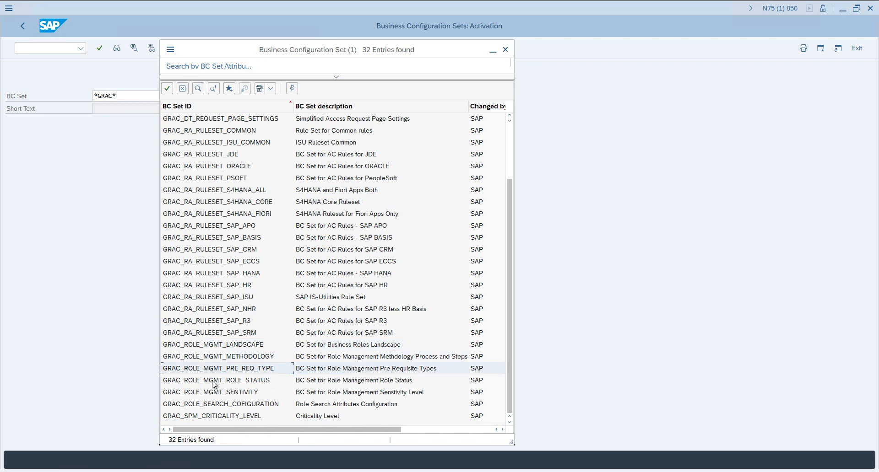
pyautogui.click(212, 383)
pyautogui.click(213, 398)
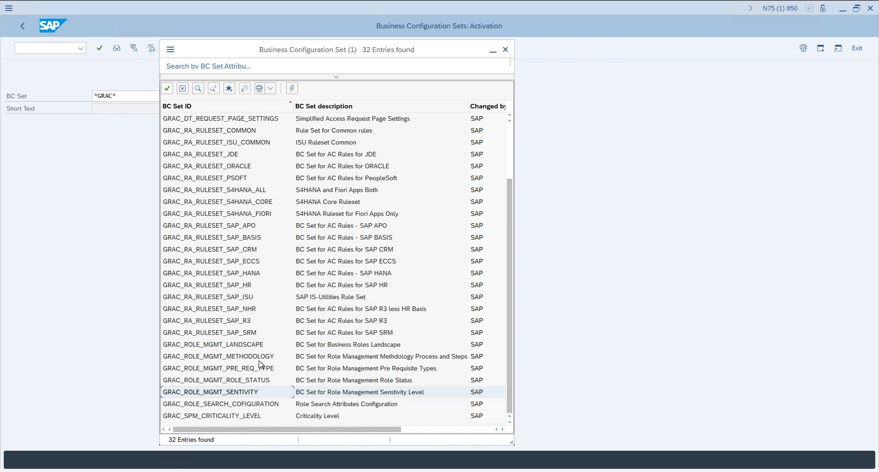
# - Activate the BC set GRAC_ROLE_MGMT_LANDSCAPE under customizing request N75K900272, using Overwrite All Data and Expert Mode
pyautogui.click(234, 351)
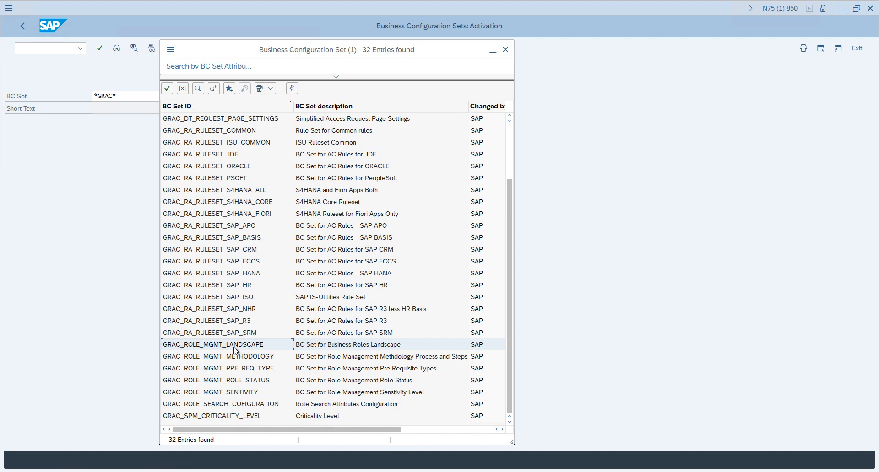
pyautogui.doubleClick(234, 350)
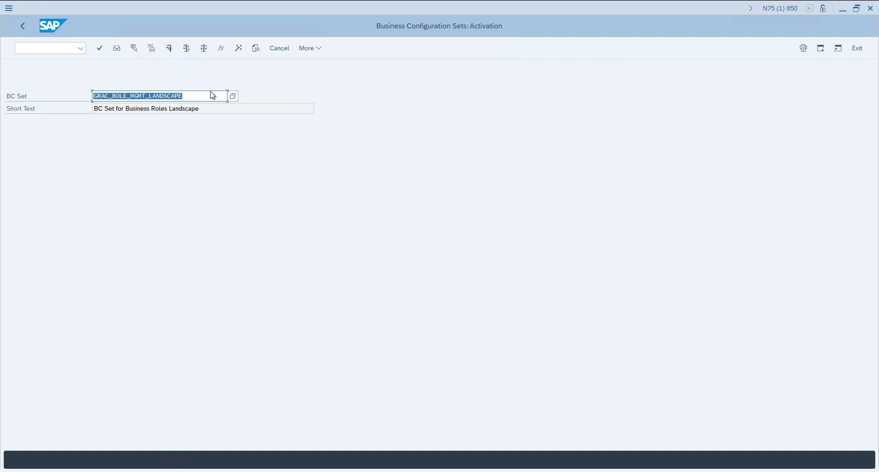
pyautogui.click(236, 54)
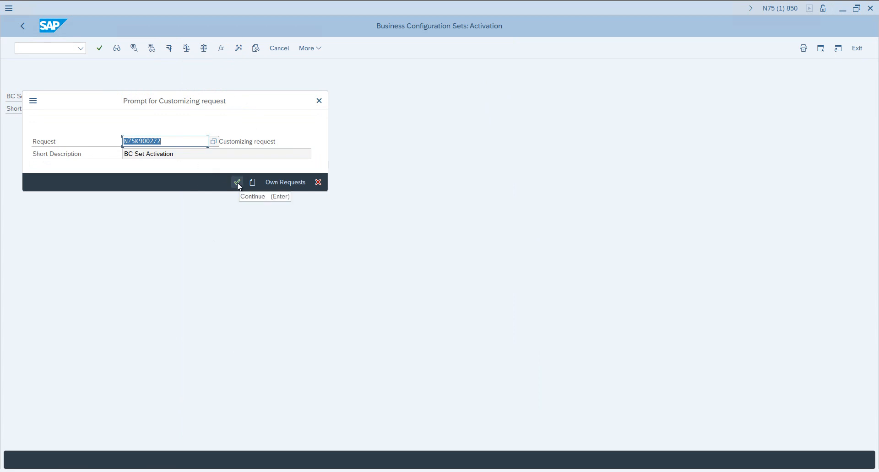
pyautogui.click(237, 183)
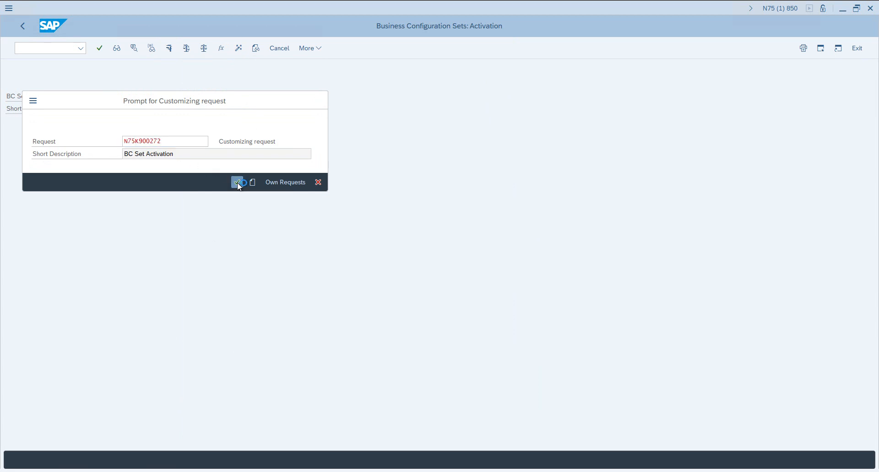
pyautogui.click(254, 240)
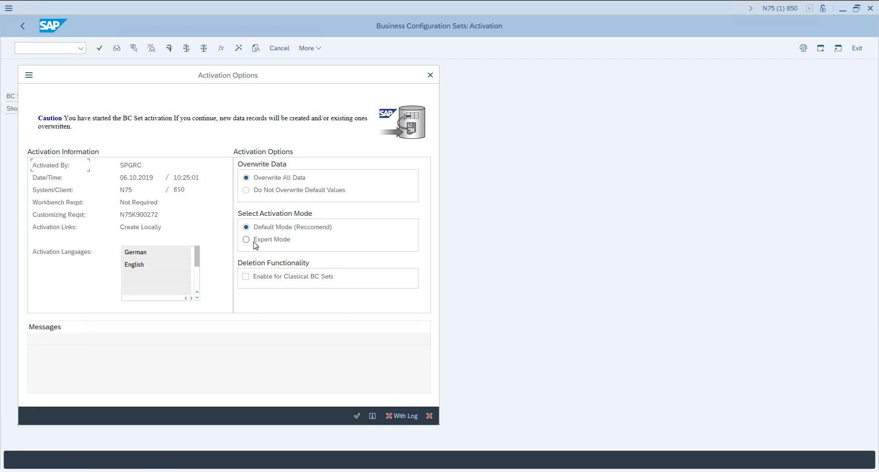
pyautogui.moveTo(250, 76); pyautogui.dragTo(291, 69)
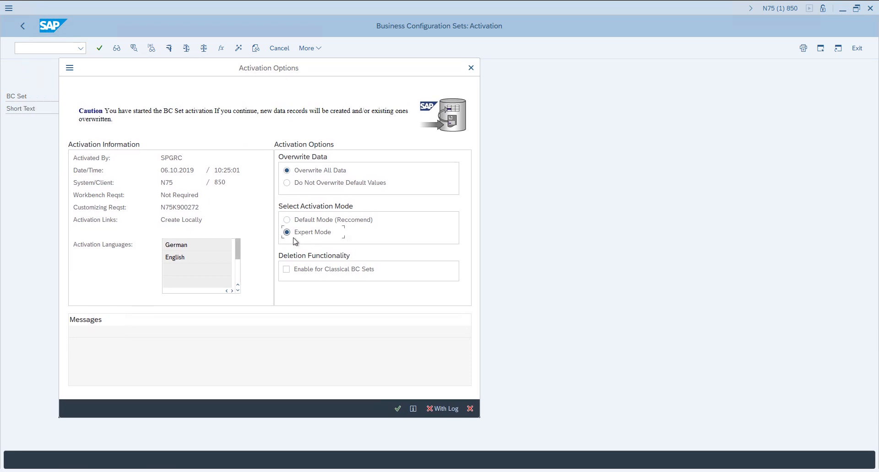
pyautogui.click(400, 409)
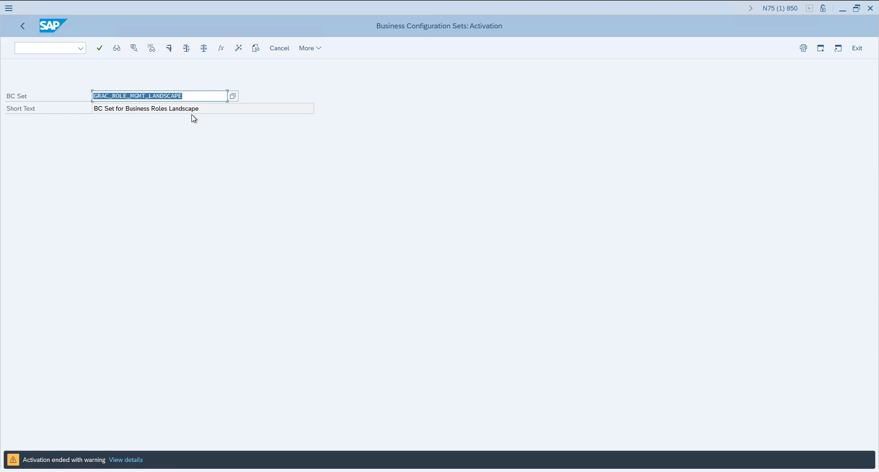
# - Open table view maintenance in a new session, display the view V_GRFNCONNGRP and return to the initial screen
pyautogui.moveTo(189, 98); pyautogui.dragTo(66, 101)
pyautogui.click(823, 51)
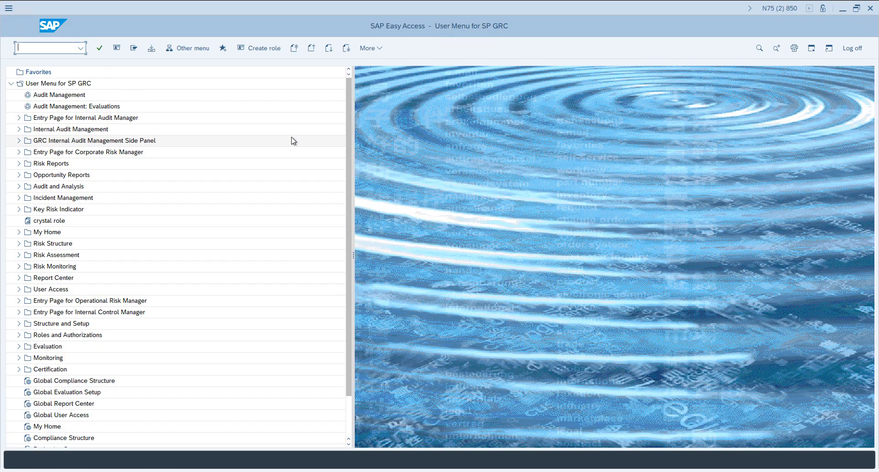
pyautogui.write('30')
pyautogui.press('Return')
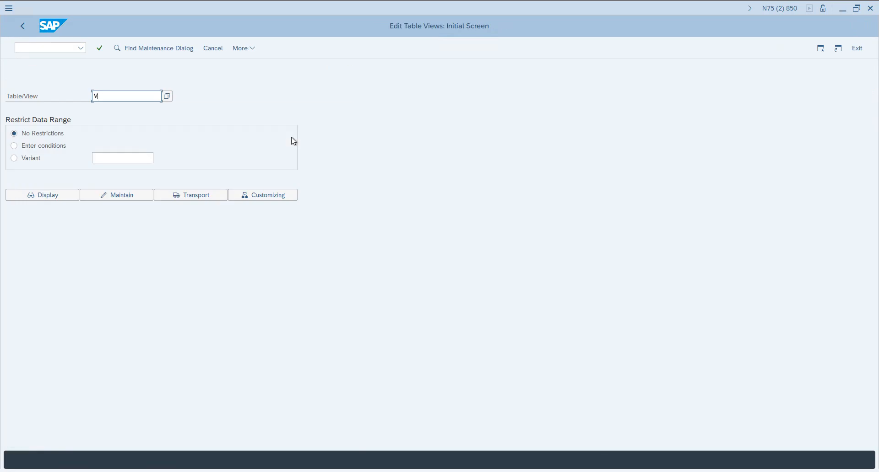
pyautogui.write('V_GRFNCONNGRP')
pyautogui.click(69, 199)
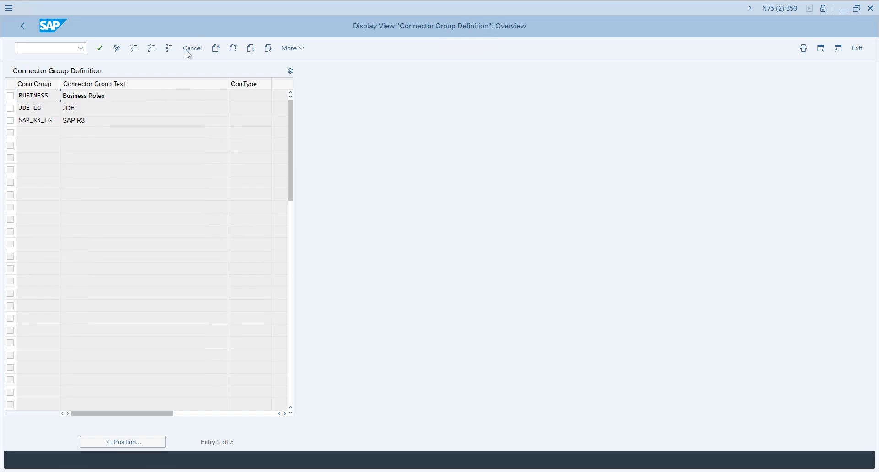
pyautogui.click(24, 30)
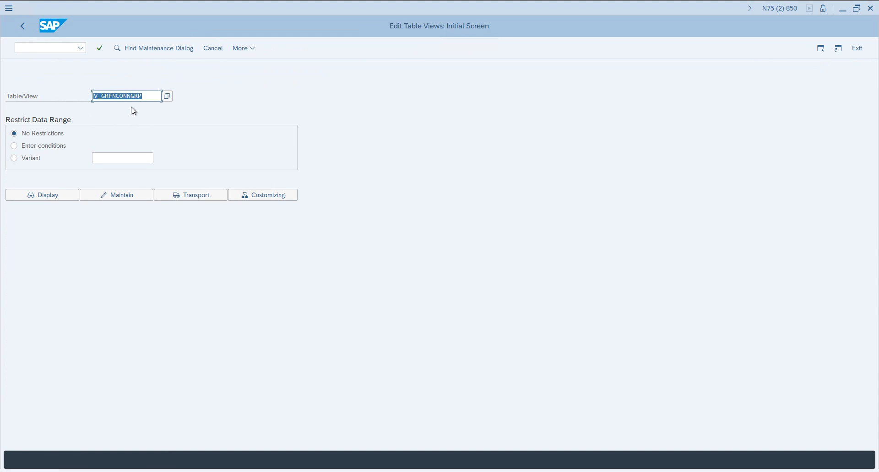
# - Try to open the table GRACCONGRPSTAT in table view maintenance
pyautogui.write('GRACCON')
pyautogui.write('GRPSTSATAS')
pyautogui.press('Return')
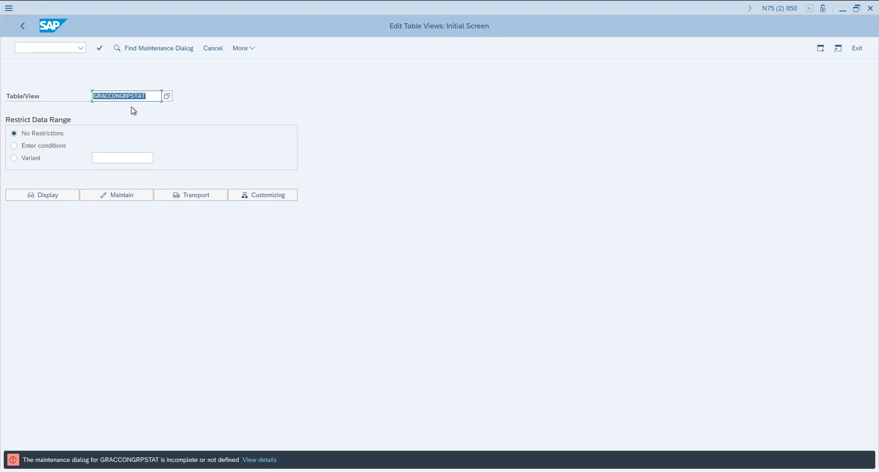
# - Retry displaying the table GRACCONGRPSTAT and leave table view maintenance
pyautogui.click(63, 196)
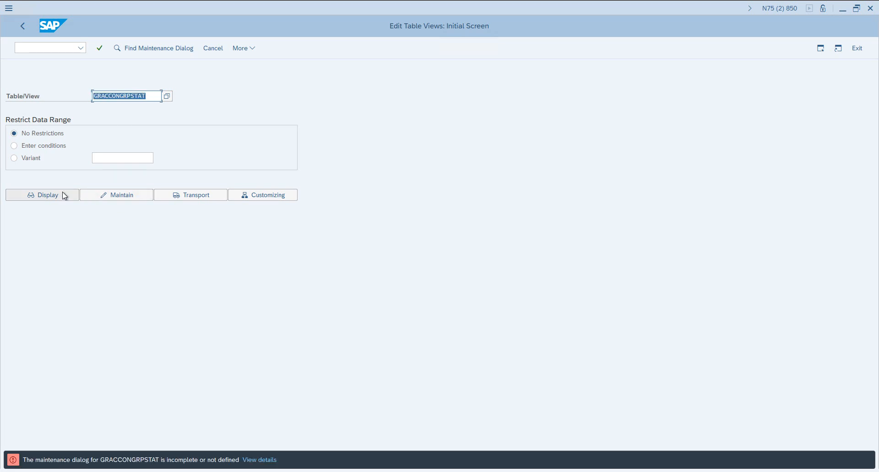
pyautogui.click(120, 96)
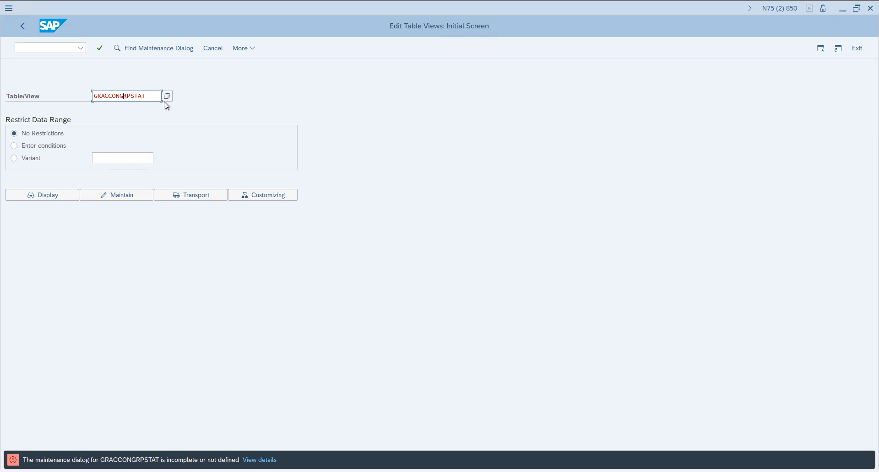
pyautogui.moveTo(160, 96); pyautogui.dragTo(70, 102)
pyautogui.click(23, 31)
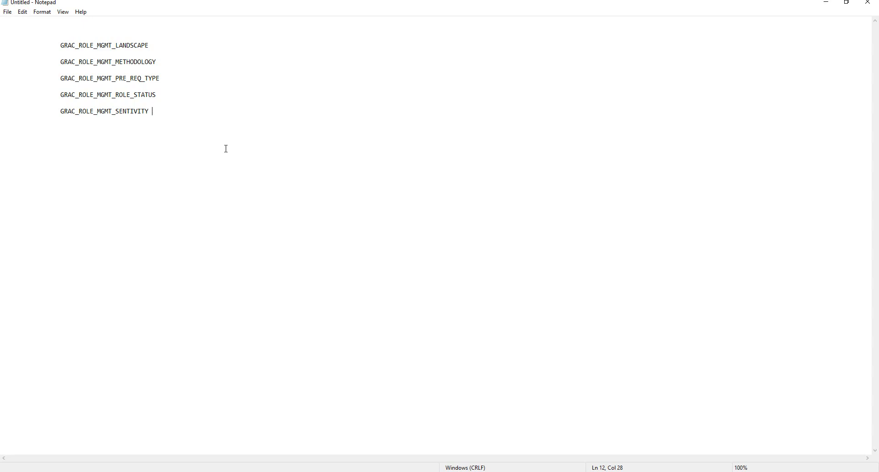
# - Switch back to the BC set activation session and display the contents of GRAC_ROLE_MGMT_LANDSCAPE
pyautogui.click(169, 471)
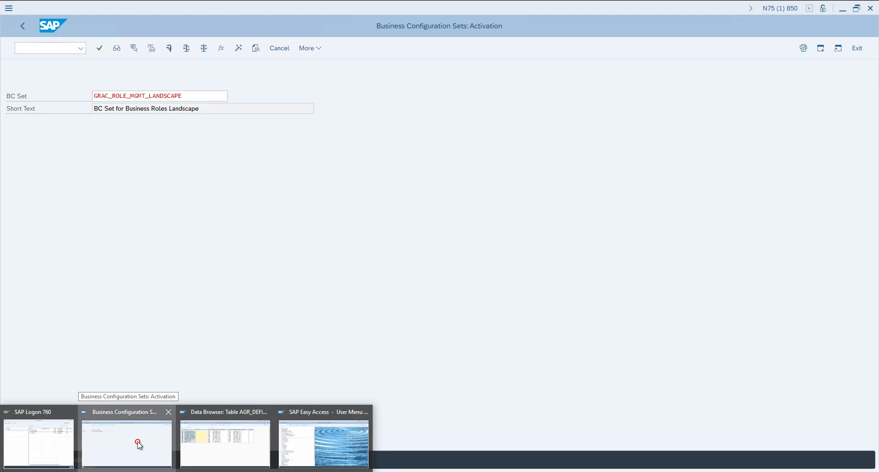
pyautogui.click(138, 445)
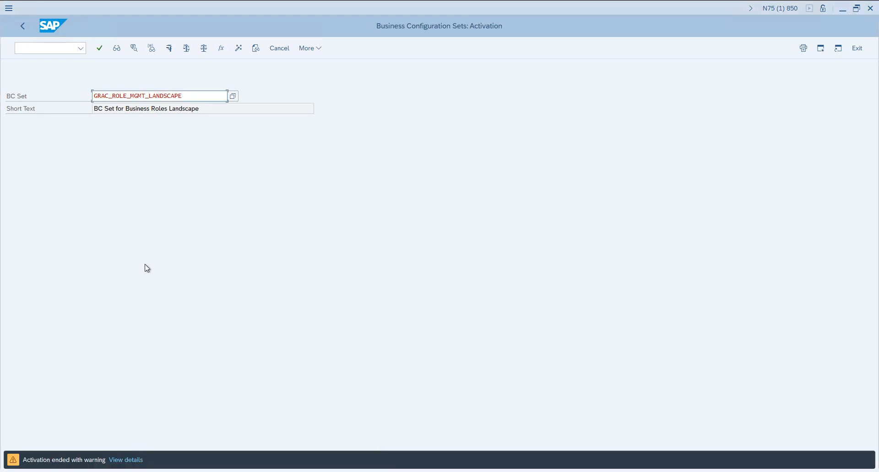
pyautogui.click(118, 50)
pyautogui.click(118, 51)
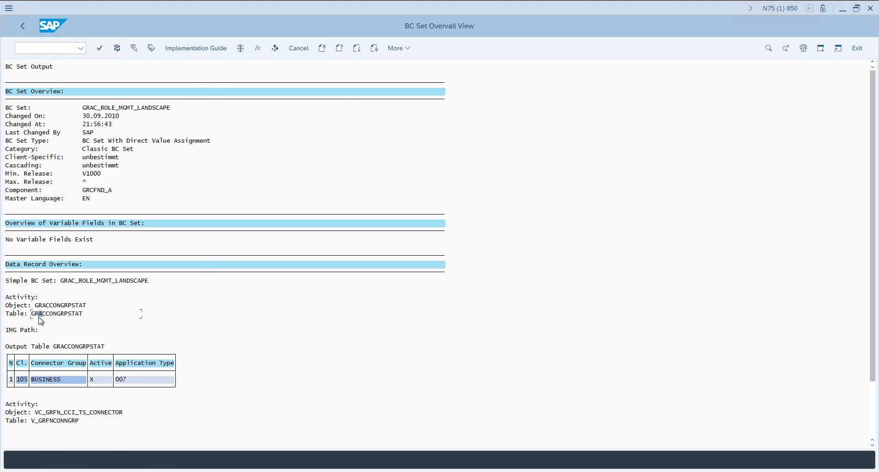
# - Review the BUSINESS connector group record and copy the table name GRACCONGRPSTAT from the data record overview
pyautogui.click(59, 381)
pyautogui.scroll(-1, 78, 368)
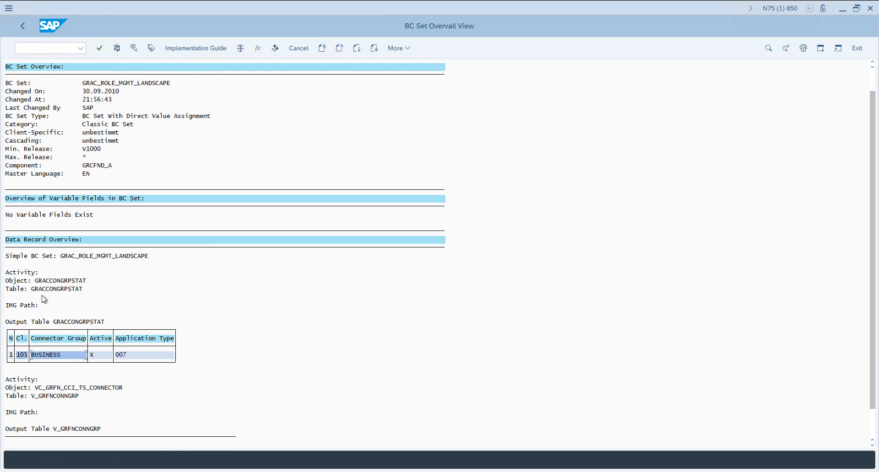
pyautogui.scroll(-1, 49, 300)
pyautogui.click(50, 280)
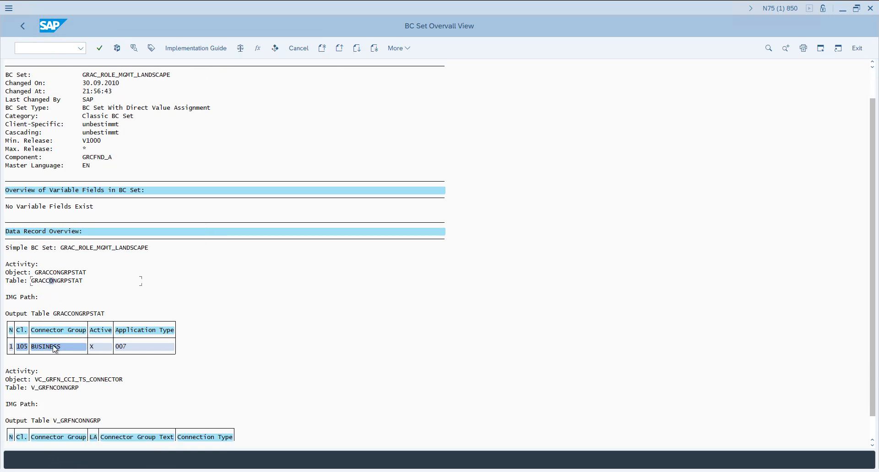
pyautogui.click(36, 280)
pyautogui.moveTo(33, 280); pyautogui.dragTo(94, 282)
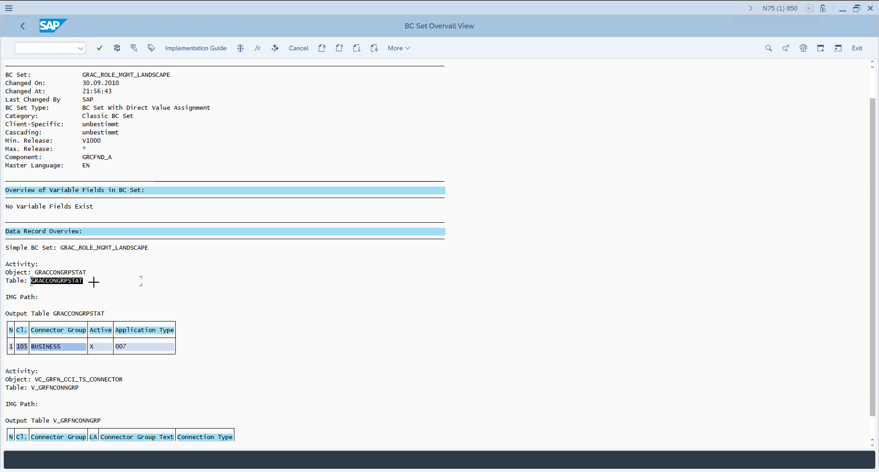
pyautogui.hotkey('ctrl', 'c')
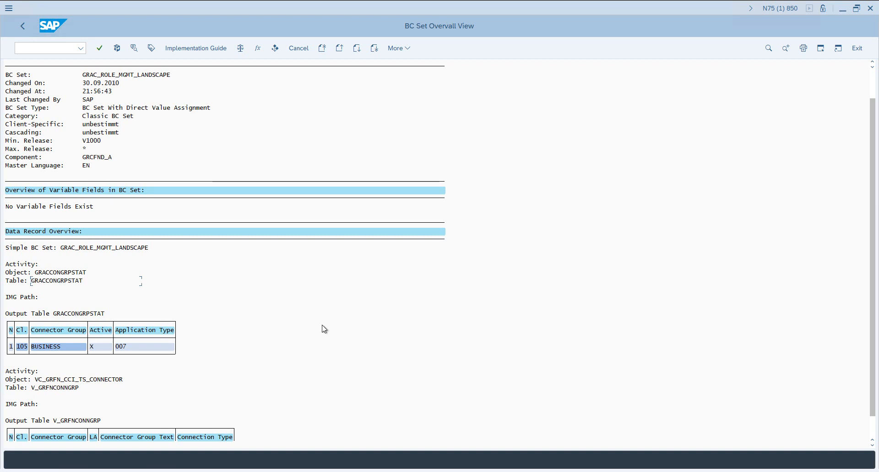
# - In the other SAP session, start SE16, display all entries of table GRACCONGRPSTAT and return to the selection screen
pyautogui.hotkey('alt', 'Tab')
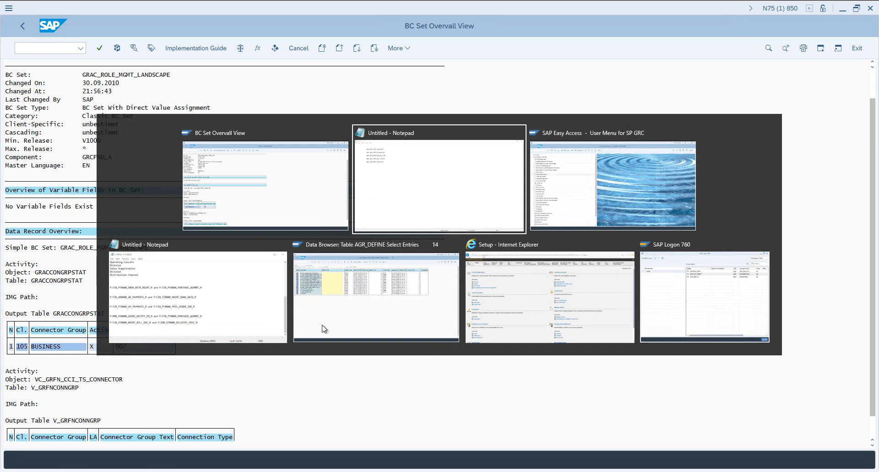
pyautogui.hotkey('alt', 'Tab')
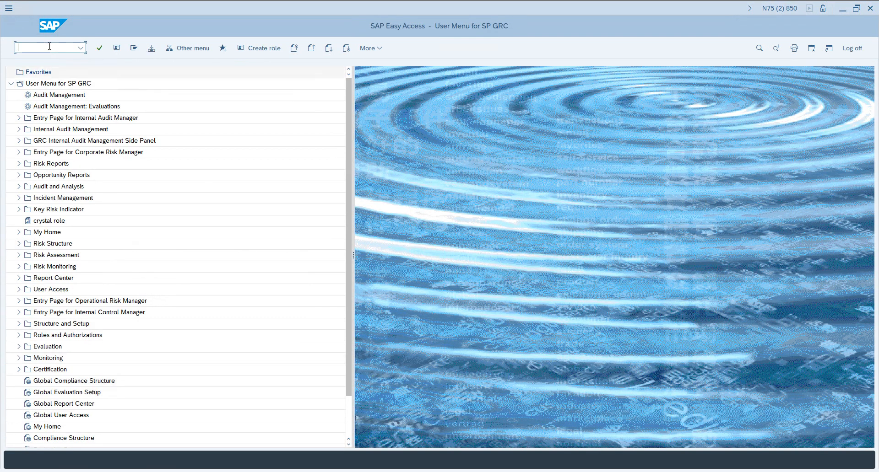
pyautogui.write('se16')
pyautogui.press('Return')
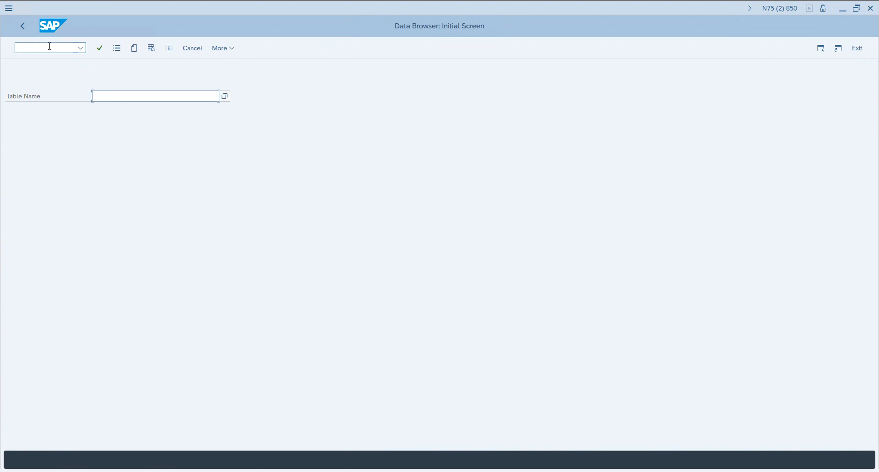
pyautogui.press('Return')
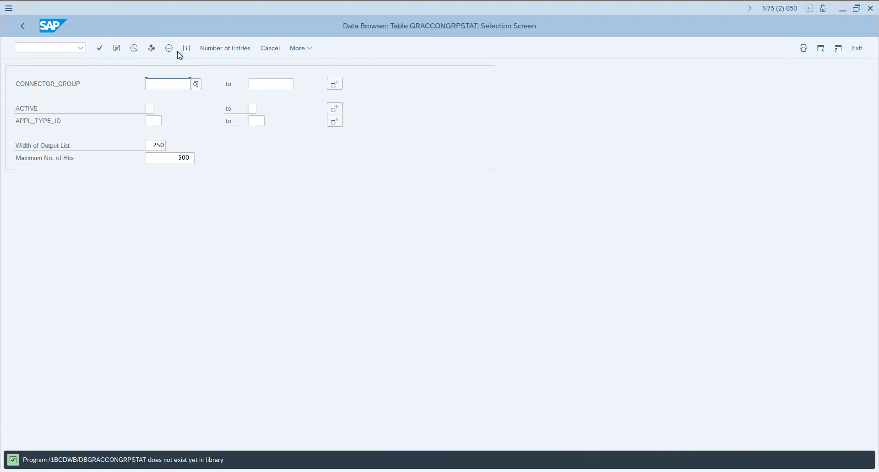
pyautogui.click(134, 48)
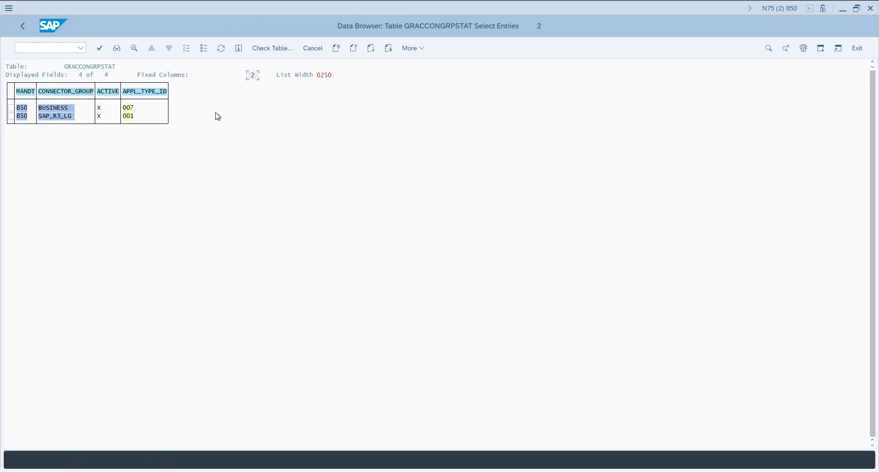
pyautogui.click(21, 28)
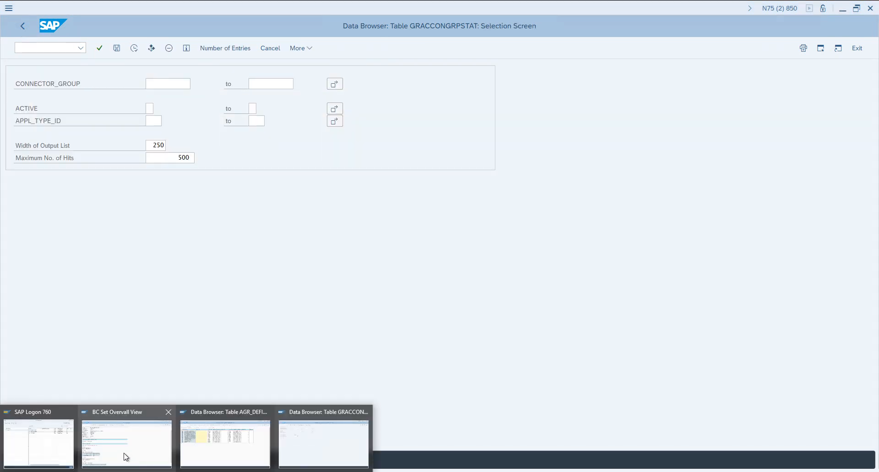
# - Review the V_GRFNCONNGRP record in the overview of GRAC_ROLE_MGMT_LANDSCAPE and return to BC set activation
pyautogui.click(125, 455)
pyautogui.scroll(-2, 137, 348)
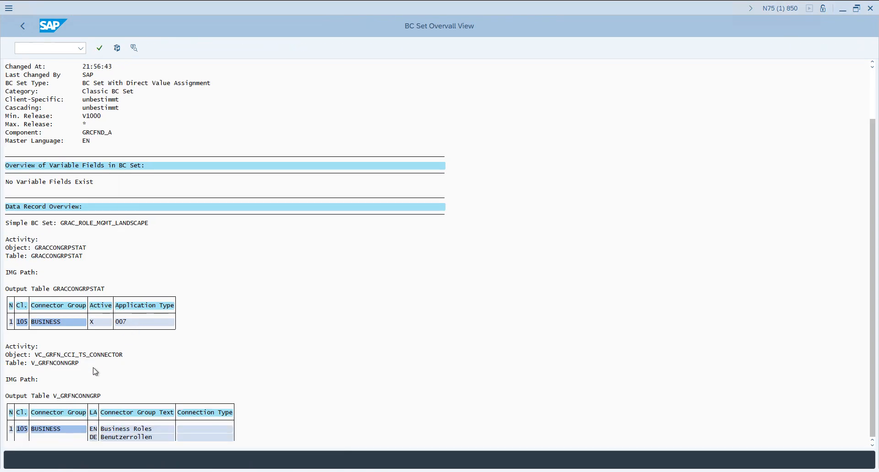
pyautogui.click(58, 355)
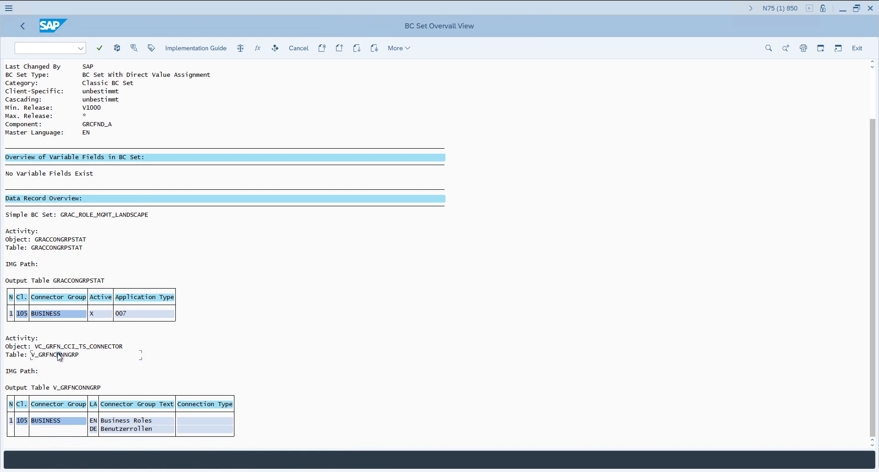
pyautogui.click(58, 423)
pyautogui.click(18, 30)
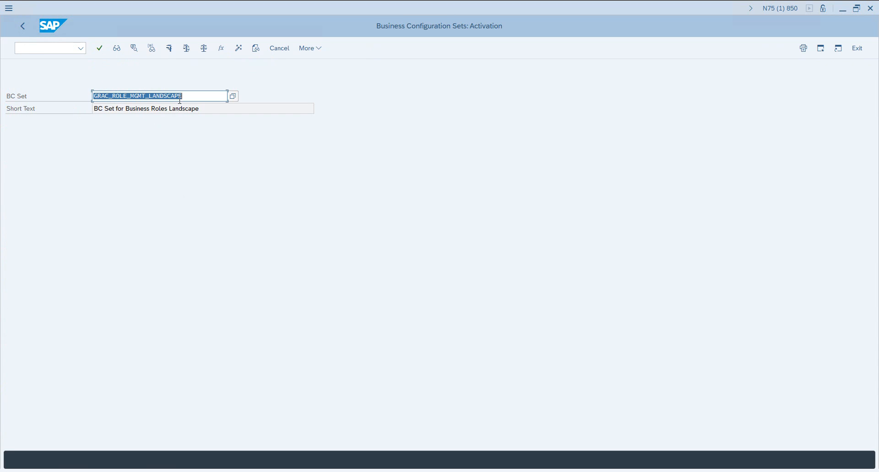
# - Search the BC sets for *GRAC* and select GRAC_ROLE_MGMT_METHODOLOGY
pyautogui.press('BackSpace')
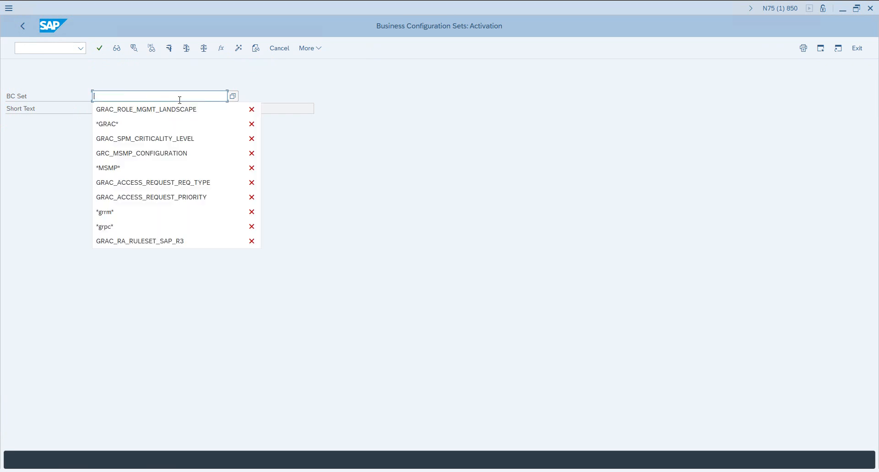
pyautogui.click(118, 124)
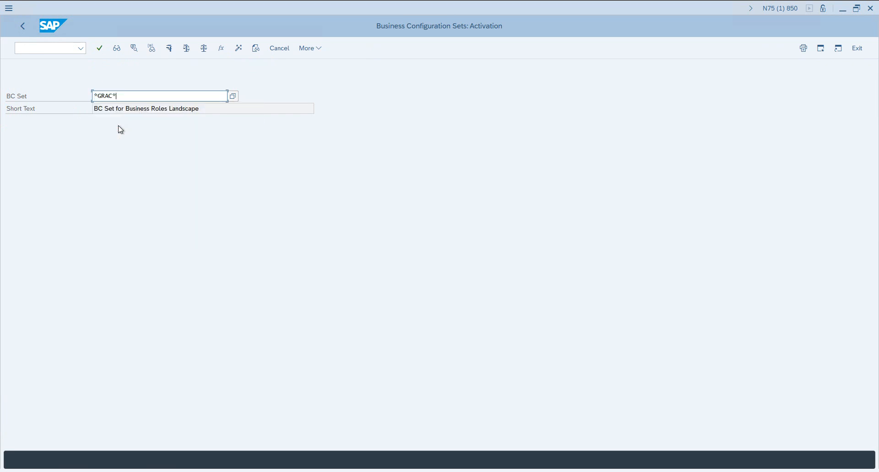
pyautogui.click(232, 97)
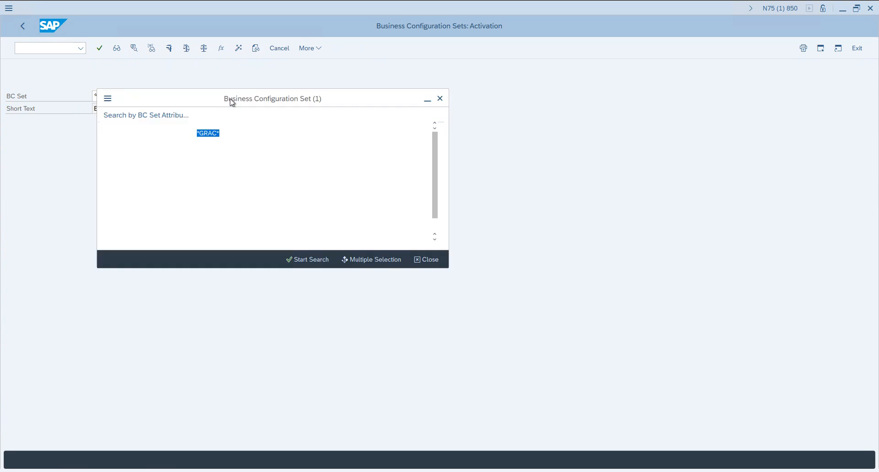
pyautogui.click(303, 260)
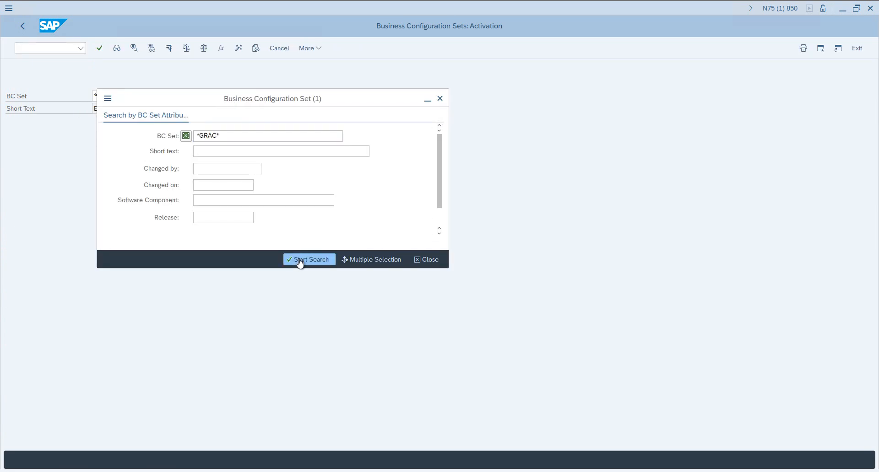
pyautogui.scroll(-2, 156, 364)
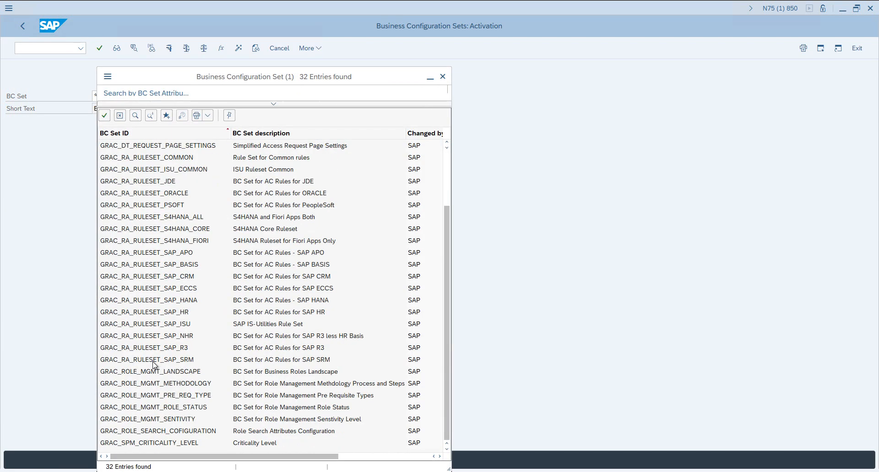
pyautogui.click(163, 384)
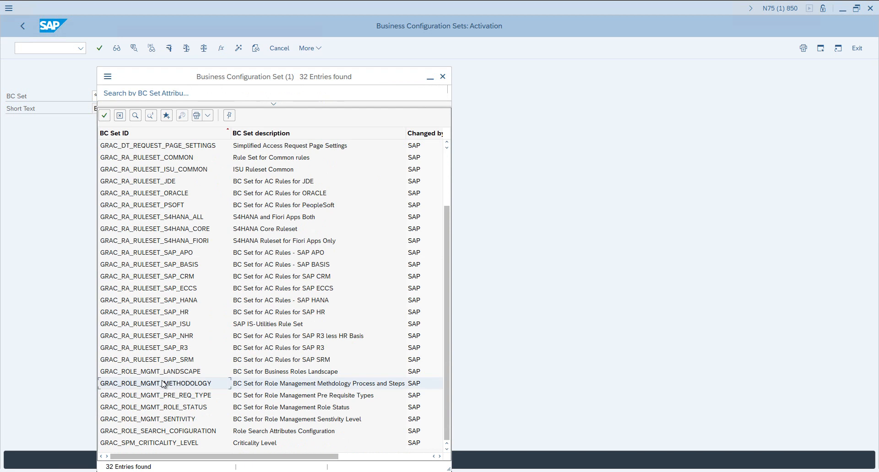
pyautogui.doubleClick(162, 384)
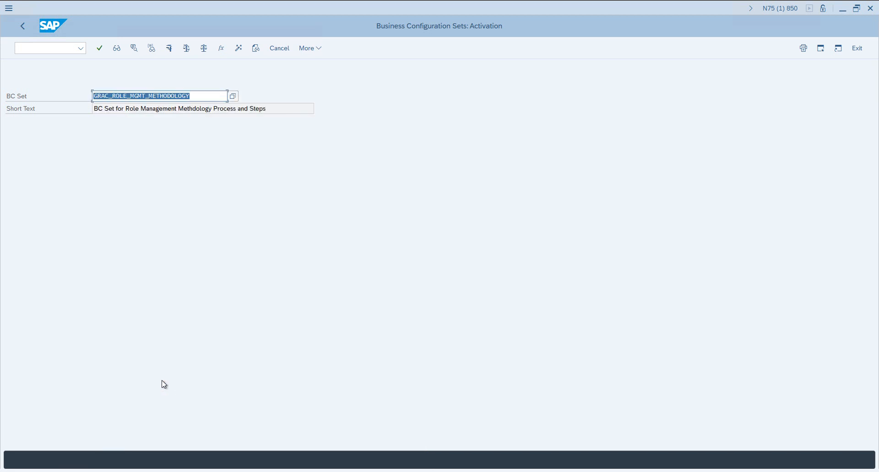
# - Activate the BC set GRAC_ROLE_MGMT_METHODOLOGY under customizing request N75K900272, using Overwrite All Data and Expert Mode
pyautogui.click(240, 49)
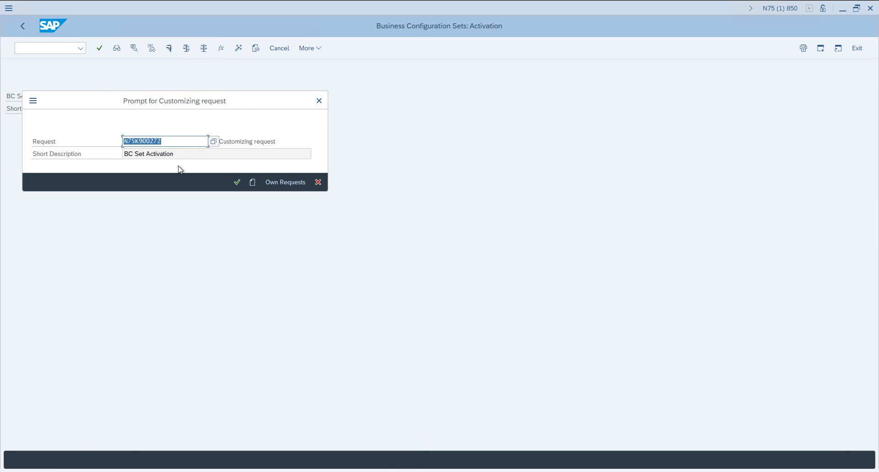
pyautogui.click(237, 183)
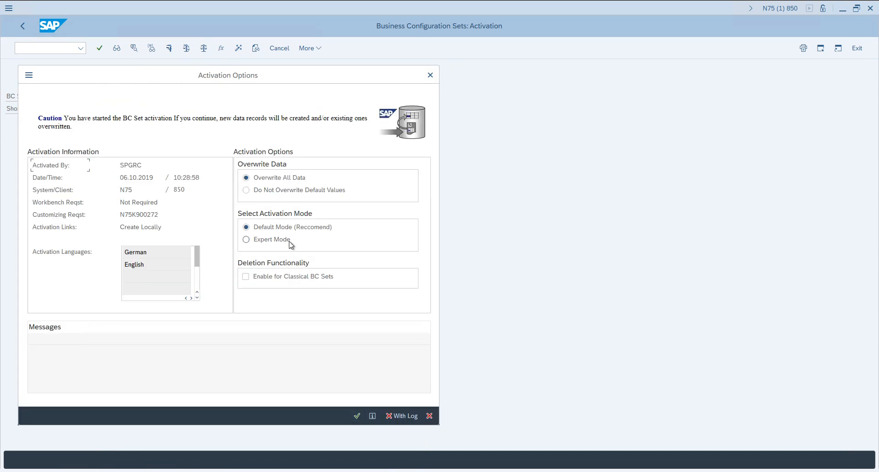
pyautogui.click(293, 240)
pyautogui.click(361, 414)
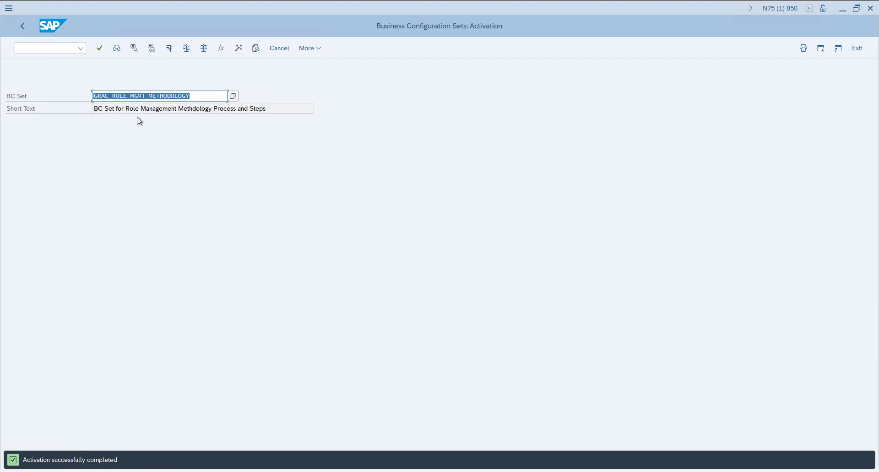
# - Display the contents of GRAC_ROLE_MGMT_METHODOLOGY and examine the object GRACVC_MTH, table GRACV_MTH and its methodology records
pyautogui.click(117, 50)
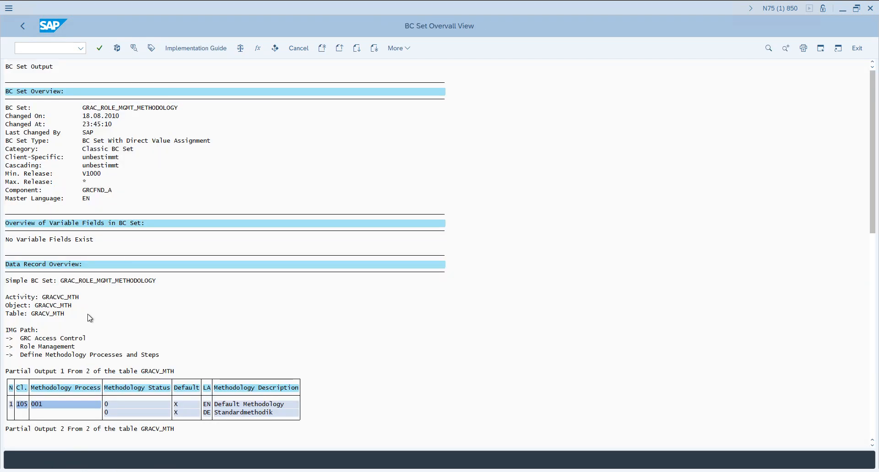
pyautogui.scroll(-1, 88, 316)
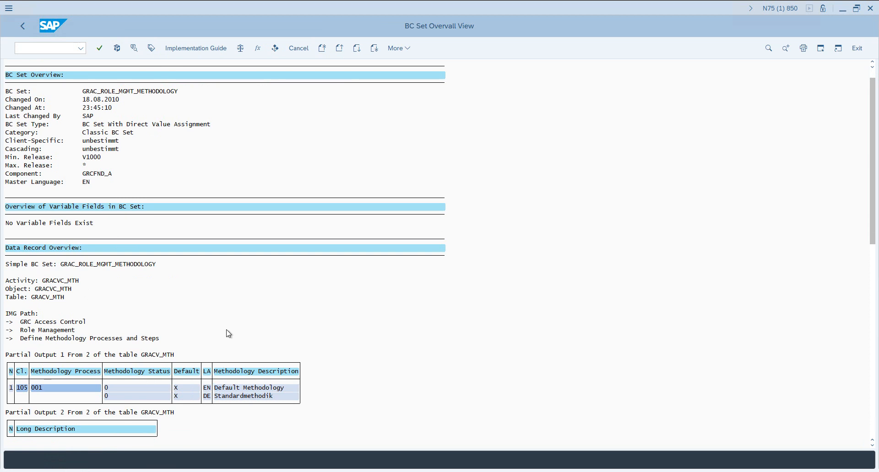
pyautogui.scroll(-2, 226, 333)
pyautogui.scroll(-5, 216, 330)
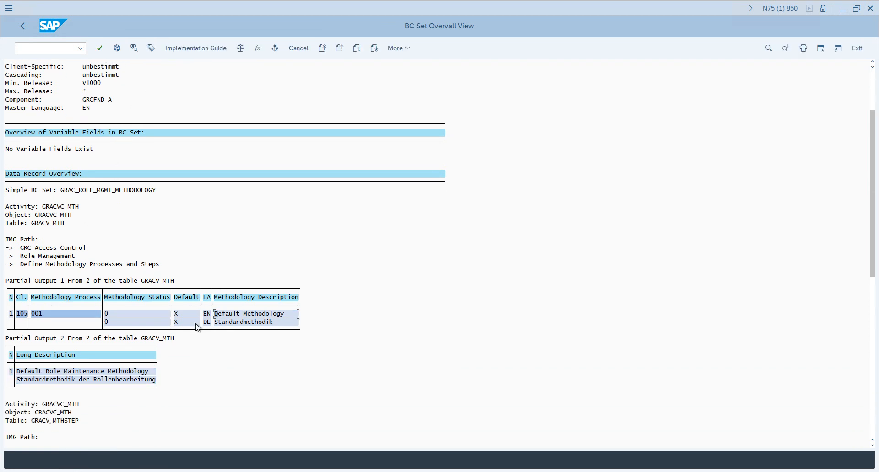
pyautogui.scroll(-2, 148, 316)
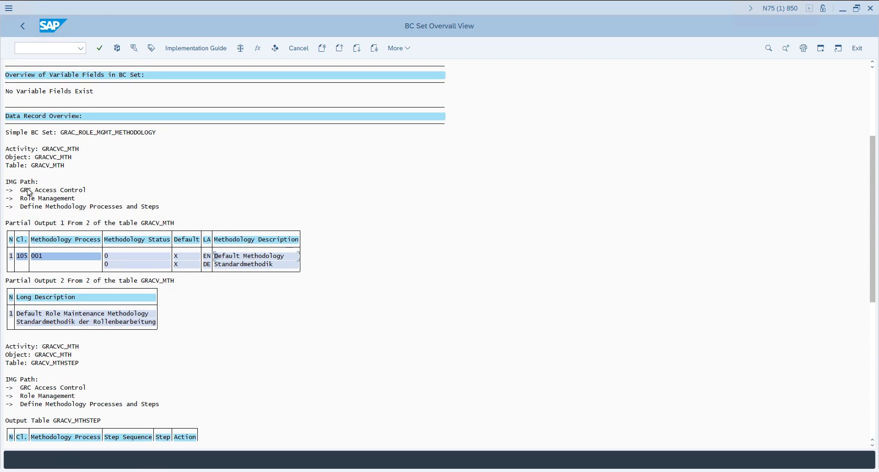
pyautogui.click(52, 158)
pyautogui.click(44, 167)
pyautogui.click(48, 157)
pyautogui.click(46, 166)
# - Examine the GRACV_MTHSTEP and GRACV_STEP table records in the GRAC_ROLE_MGMT_METHODOLOGY overview, then return to BC set activation
pyautogui.scroll(-1, 165, 357)
pyautogui.scroll(-3, 126, 380)
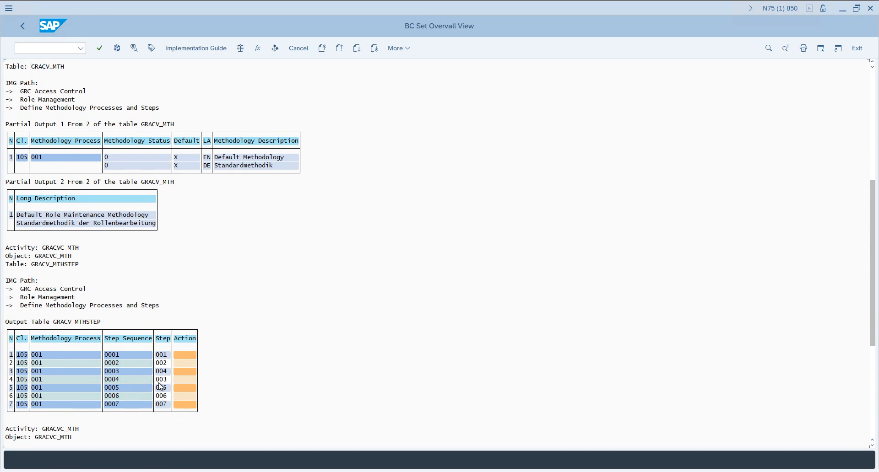
pyautogui.scroll(-3, 160, 387)
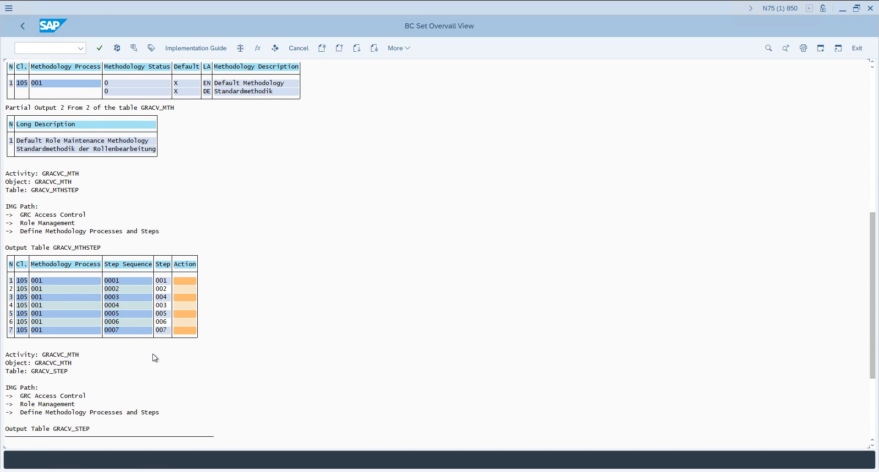
pyautogui.scroll(-3, 132, 375)
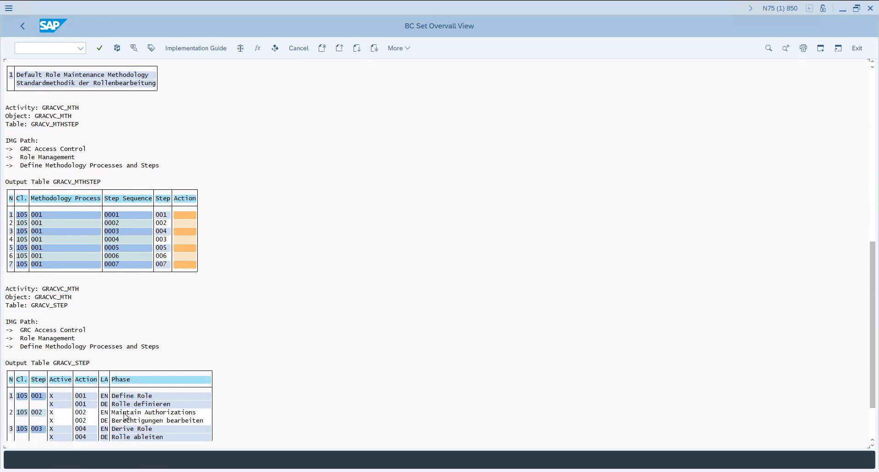
pyautogui.scroll(-1, 123, 412)
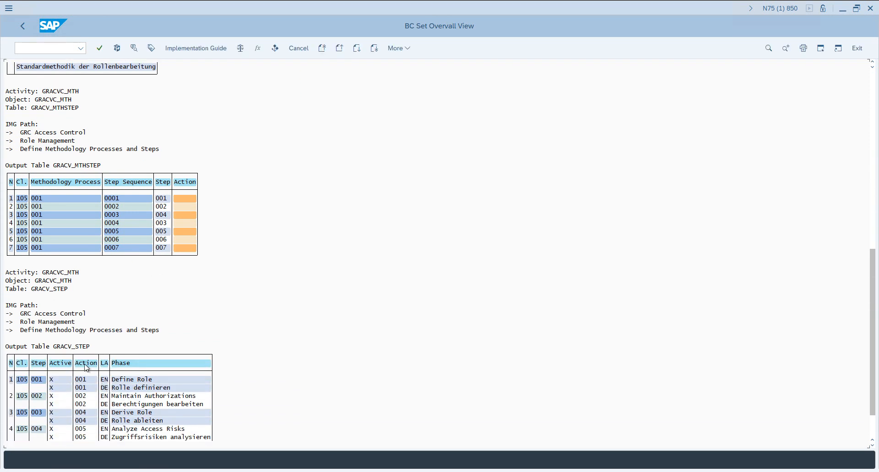
pyautogui.click(31, 291)
pyautogui.scroll(-2, 145, 373)
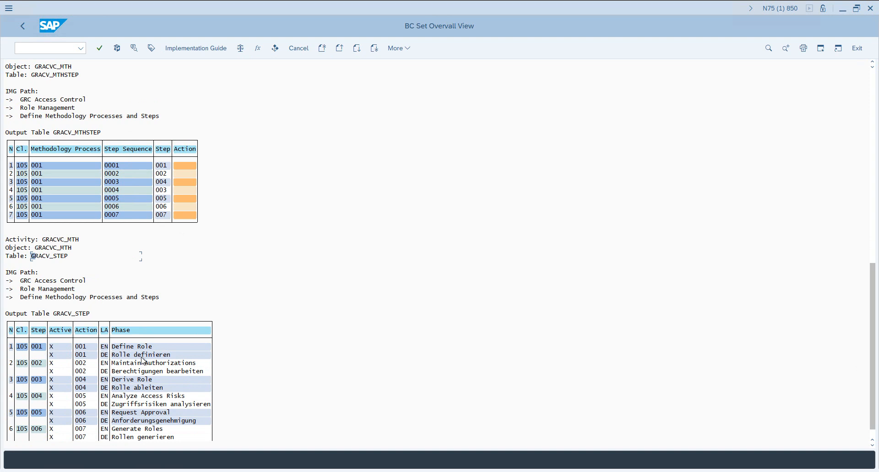
pyautogui.scroll(-3, 142, 361)
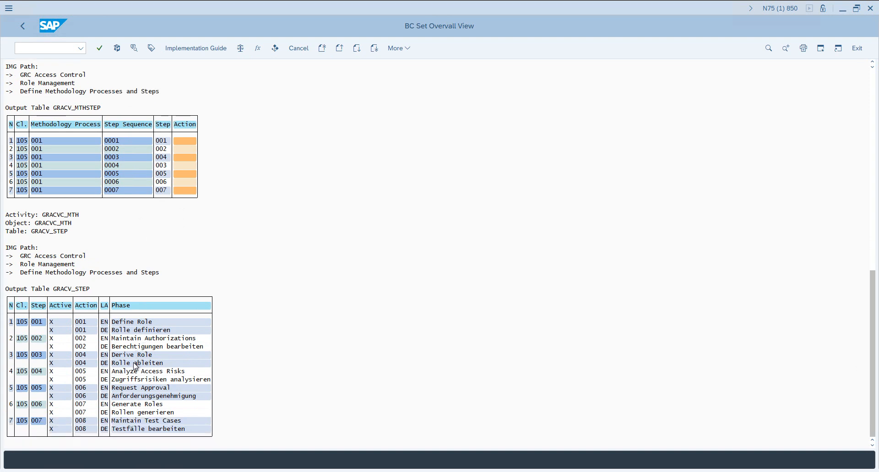
pyautogui.scroll(1, 135, 366)
pyautogui.click(49, 247)
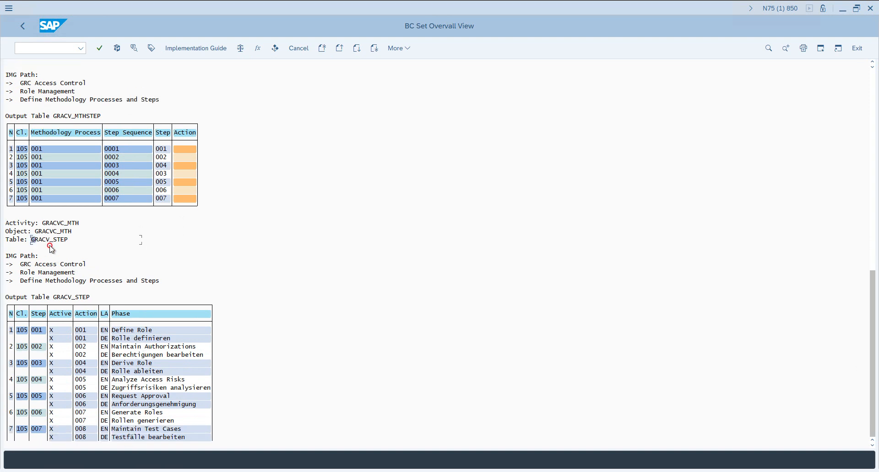
pyautogui.click(18, 29)
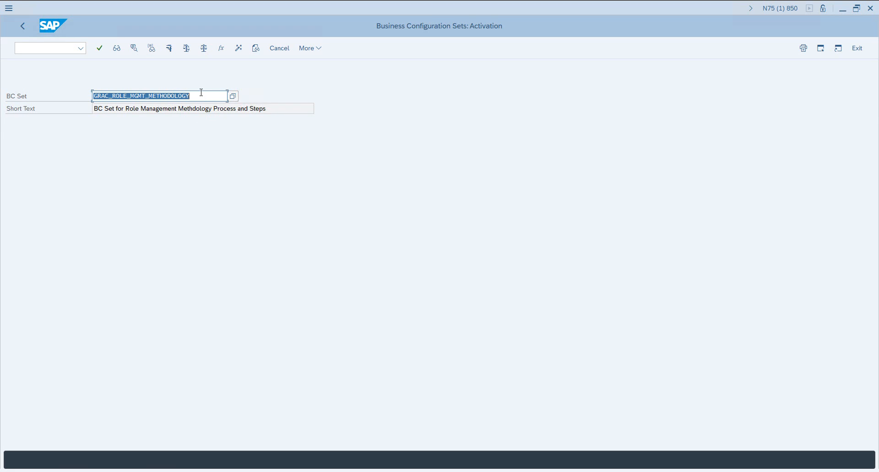
# - Search the BC sets for *GRAC* and select GRAC_ROLE_MGMT_PRE_REQ_TYPE
pyautogui.write('*GRA')
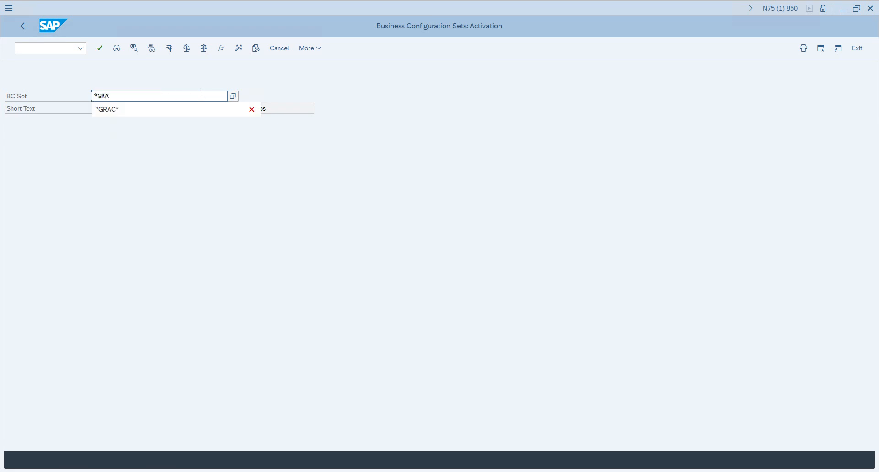
pyautogui.write('C*')
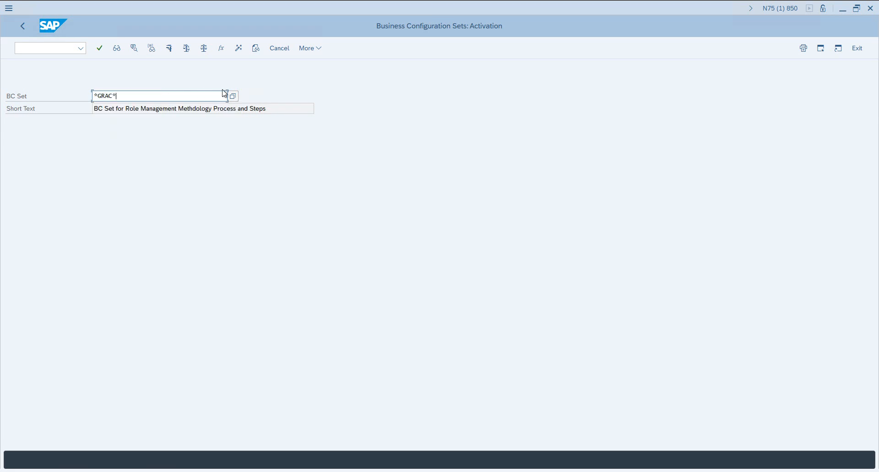
pyautogui.click(232, 96)
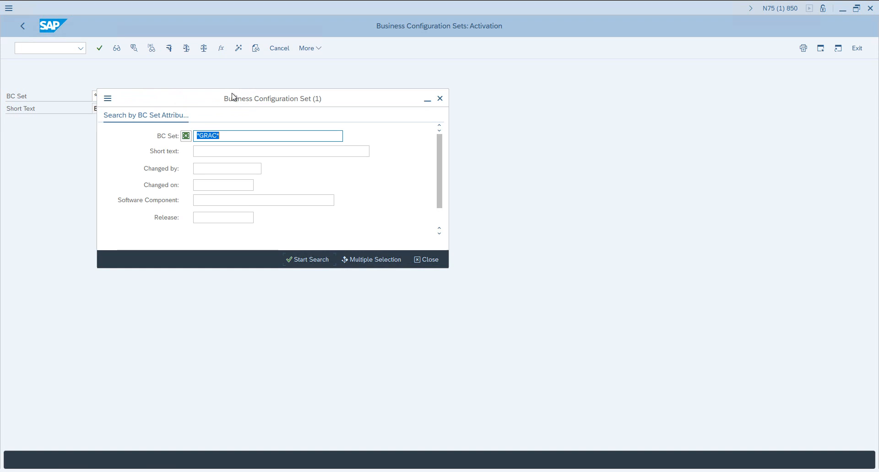
pyautogui.click(312, 260)
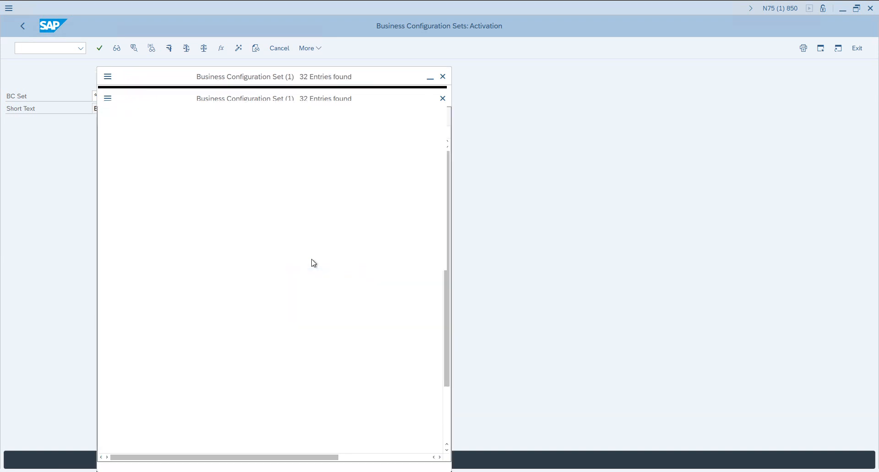
pyautogui.scroll(-2, 182, 341)
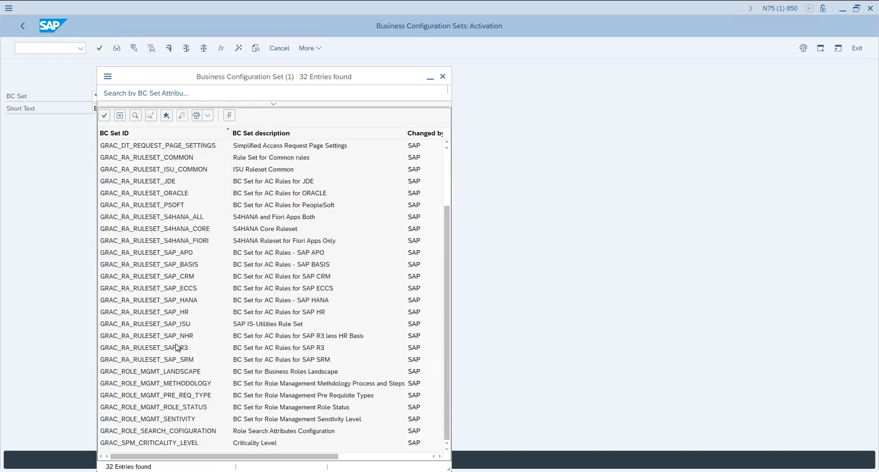
pyautogui.click(189, 397)
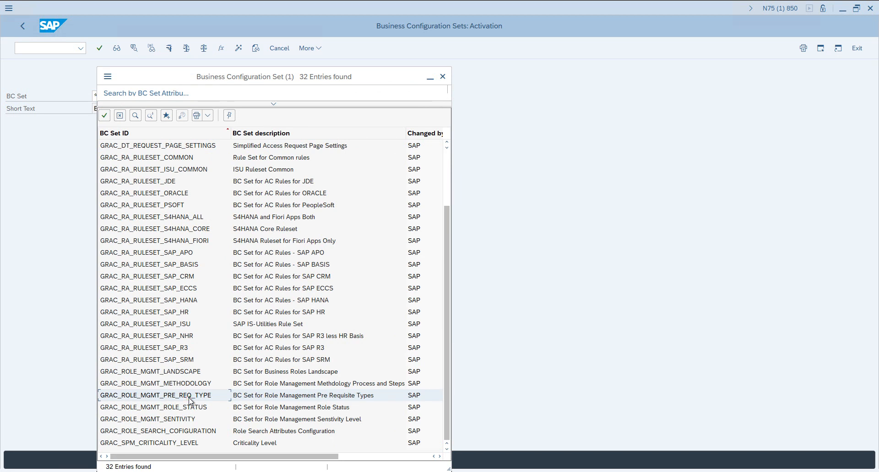
pyautogui.doubleClick(190, 397)
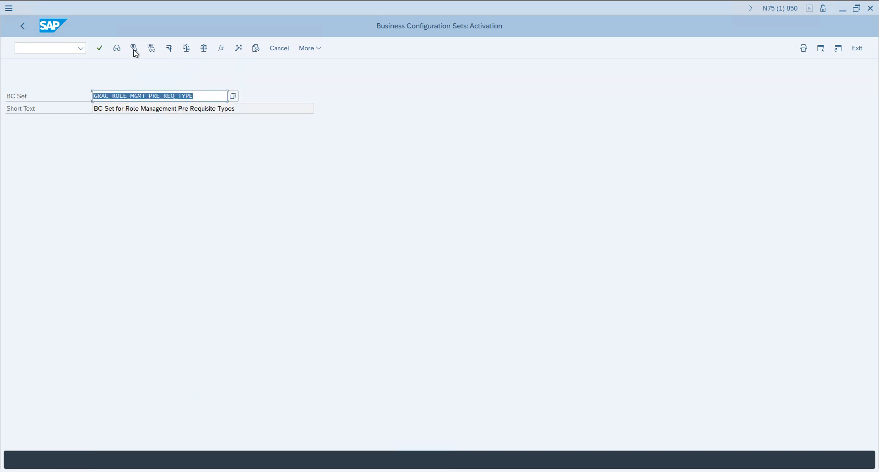
# - Activate the BC set GRAC_ROLE_MGMT_PRE_REQ_TYPE under customizing request N75K900272, using Overwrite All Data and Expert Mode
pyautogui.click(239, 49)
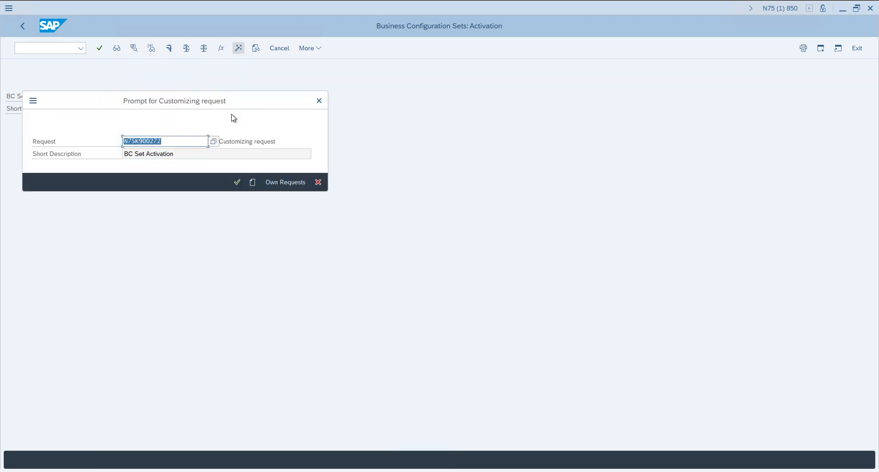
pyautogui.click(236, 182)
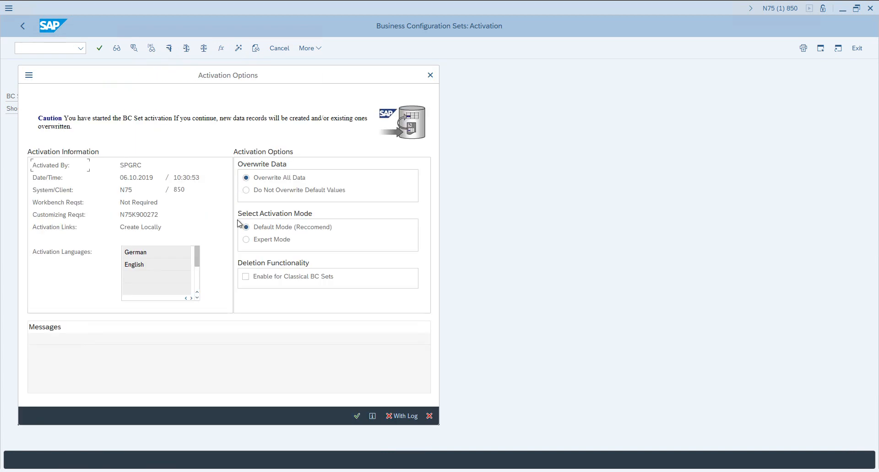
pyautogui.click(269, 244)
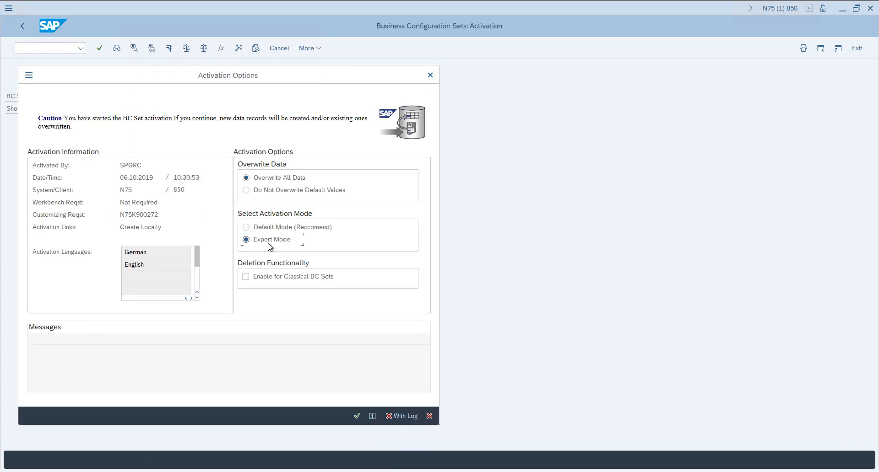
pyautogui.click(356, 416)
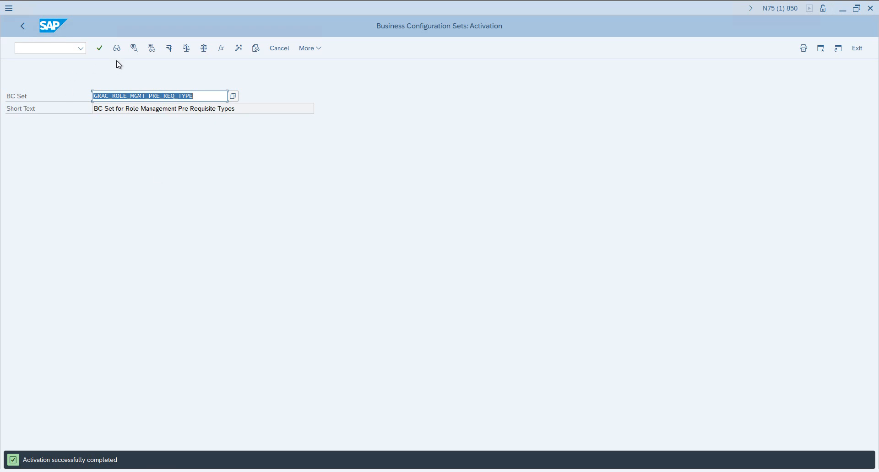
# - Display the contents of GRAC_ROLE_MGMT_PRE_REQ_TYPE, examine table GRACV_PRERQTYP and its prerequisite types, and return to BC set activation
pyautogui.click(120, 49)
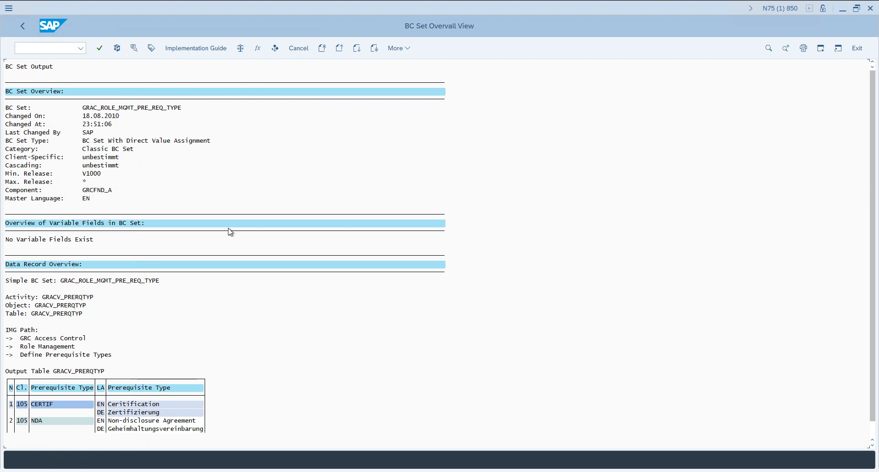
pyautogui.scroll(-1, 181, 228)
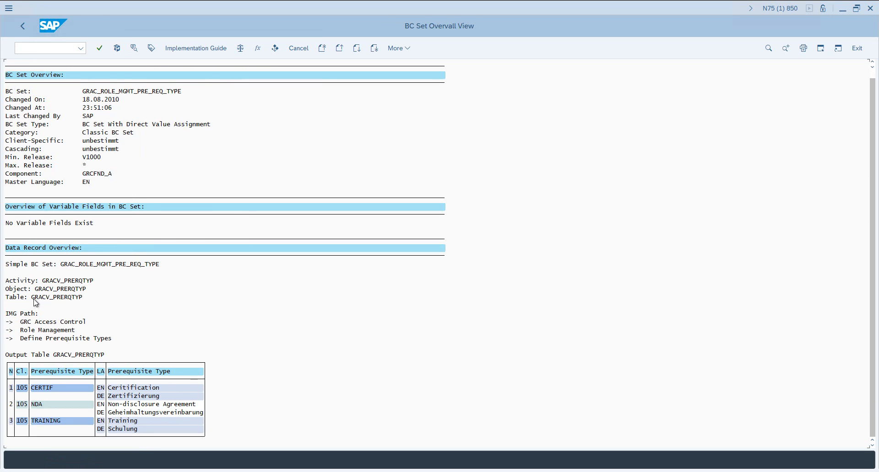
pyautogui.click(55, 298)
pyautogui.click(73, 299)
pyautogui.click(52, 390)
pyautogui.click(44, 404)
pyautogui.click(24, 26)
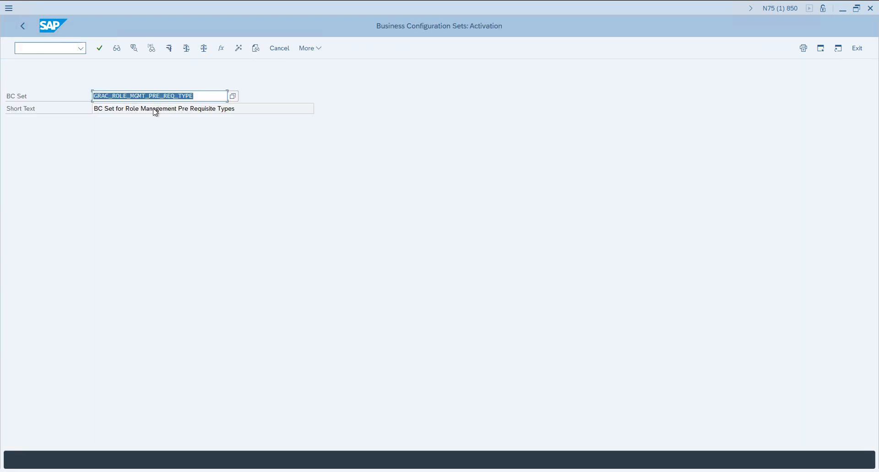
# - Search the BC sets for *GRAC* and select GRAC_ROLE_MGMT_ROLE_STATUS
pyautogui.press('BackSpace')
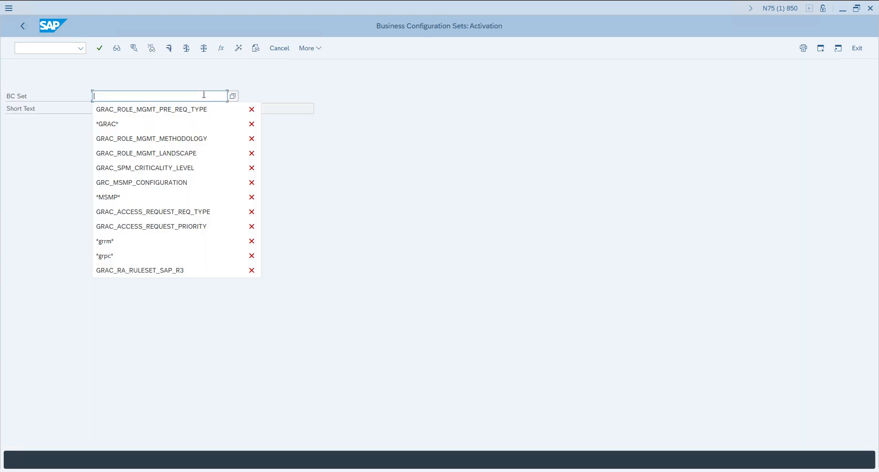
pyautogui.click(147, 129)
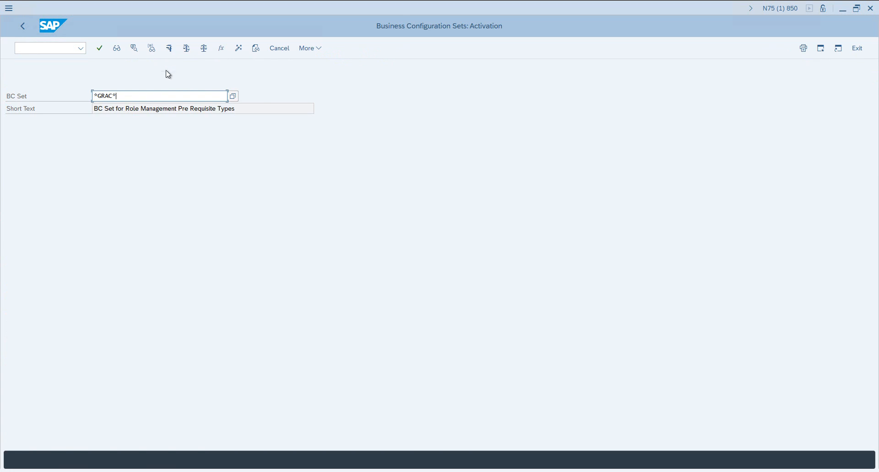
pyautogui.click(233, 97)
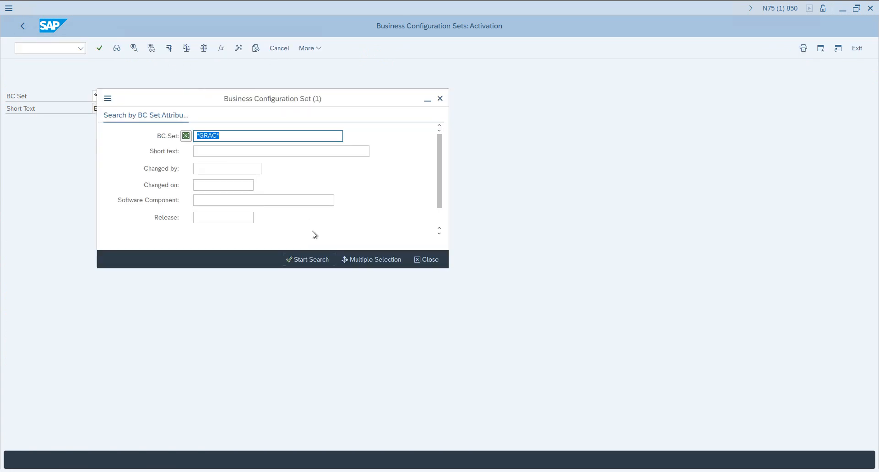
pyautogui.click(312, 261)
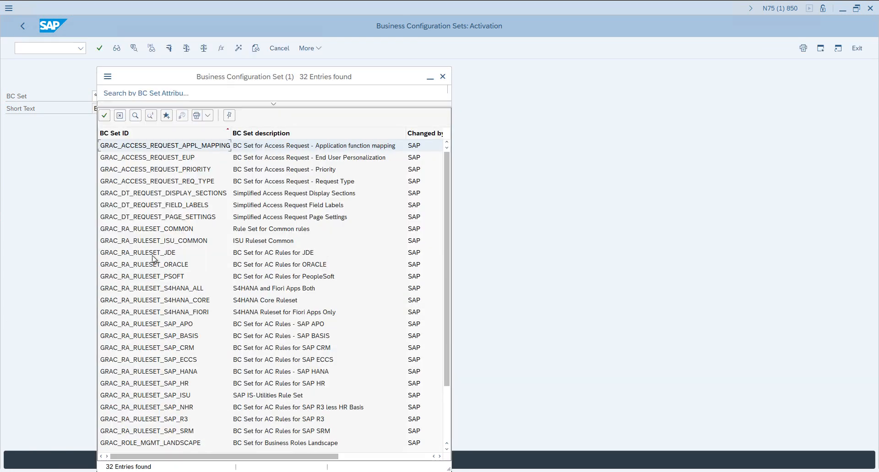
pyautogui.scroll(-2, 165, 315)
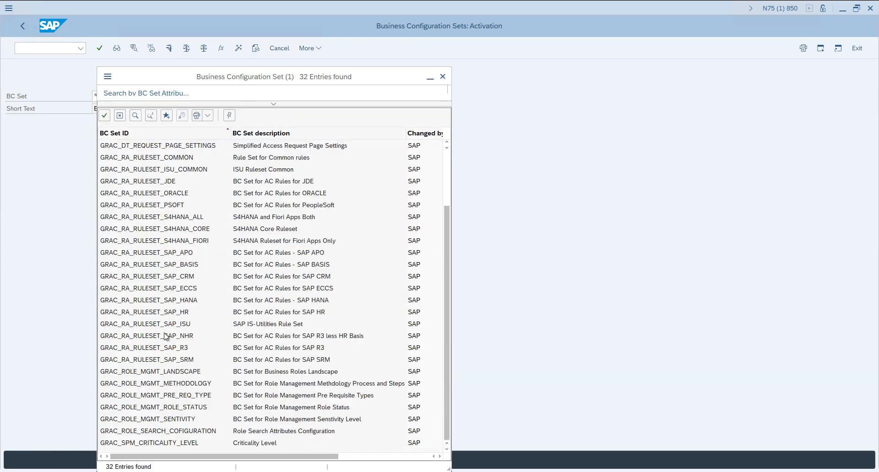
pyautogui.click(169, 408)
pyautogui.doubleClick(169, 408)
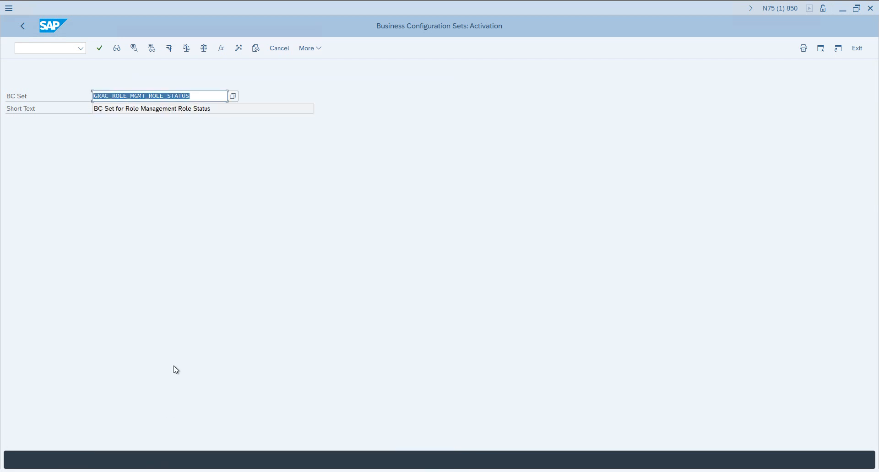
# - Activate the BC set GRAC_ROLE_MGMT_ROLE_STATUS under customizing request N75K900272, using Overwrite All Data and Expert Mode
pyautogui.click(238, 48)
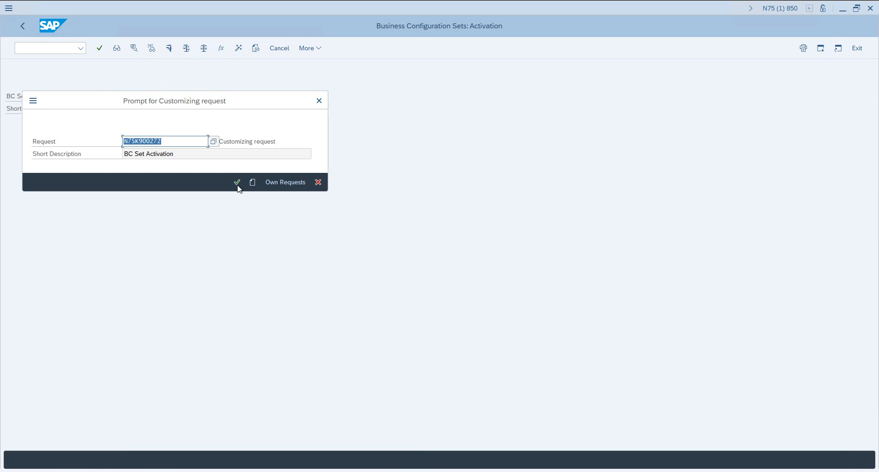
pyautogui.click(236, 182)
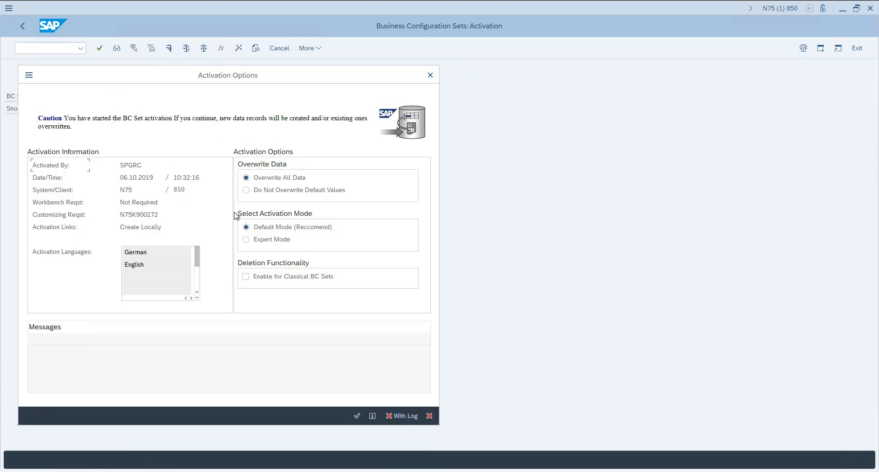
pyautogui.click(267, 242)
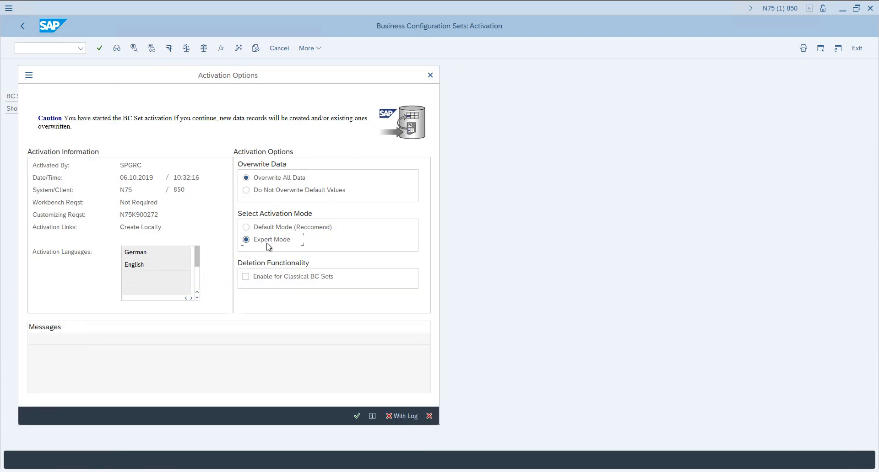
pyautogui.click(357, 416)
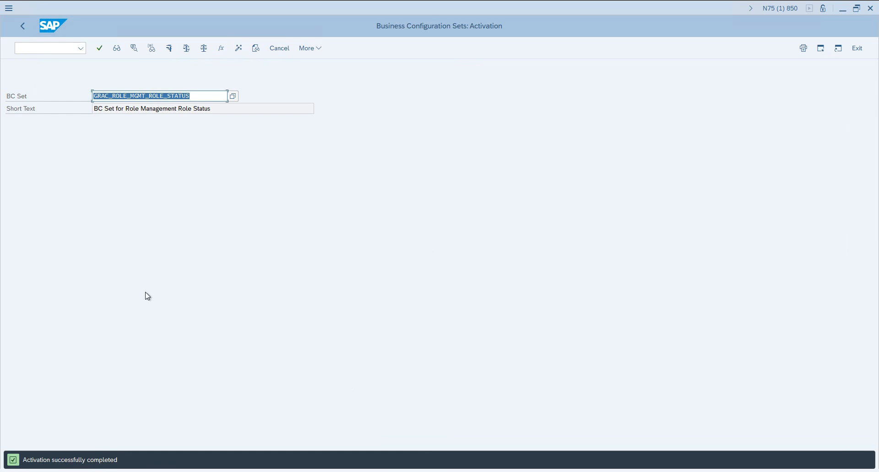
# - Display the contents of GRAC_ROLE_MGMT_ROLE_STATUS and examine table GRACV_ROLESTATUS with its role status records
pyautogui.click(117, 48)
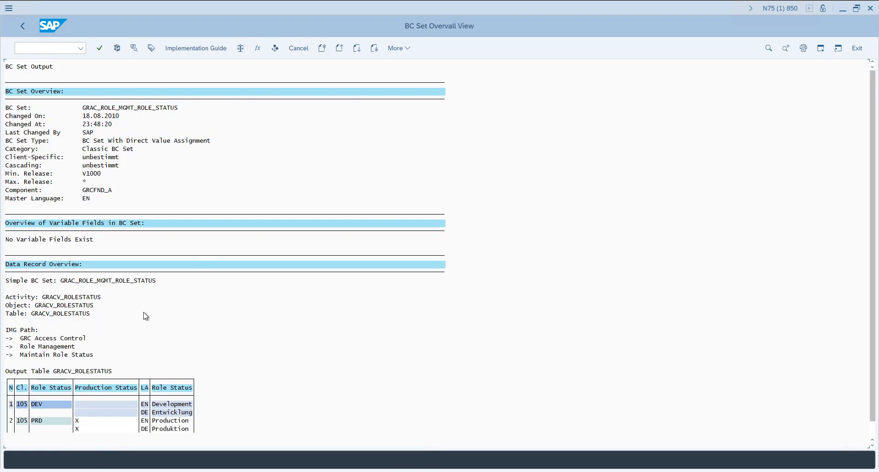
pyautogui.scroll(-1, 142, 327)
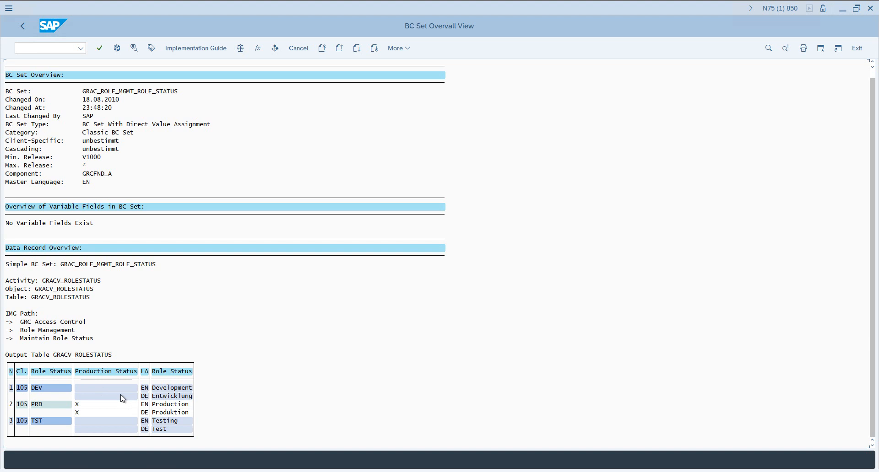
pyautogui.click(34, 299)
pyautogui.click(87, 298)
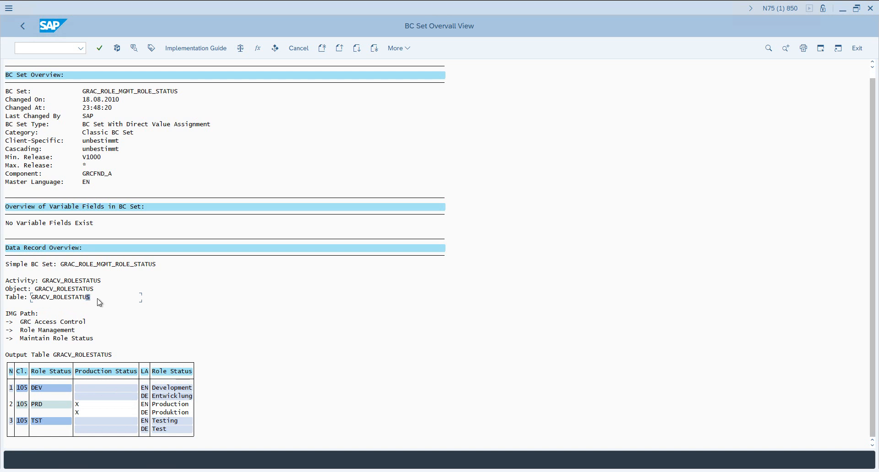
# - Examine the PRD record in output table GRACV_ROLESTATUS and return to BC set activation
pyautogui.click(145, 396)
pyautogui.click(46, 405)
pyautogui.click(21, 29)
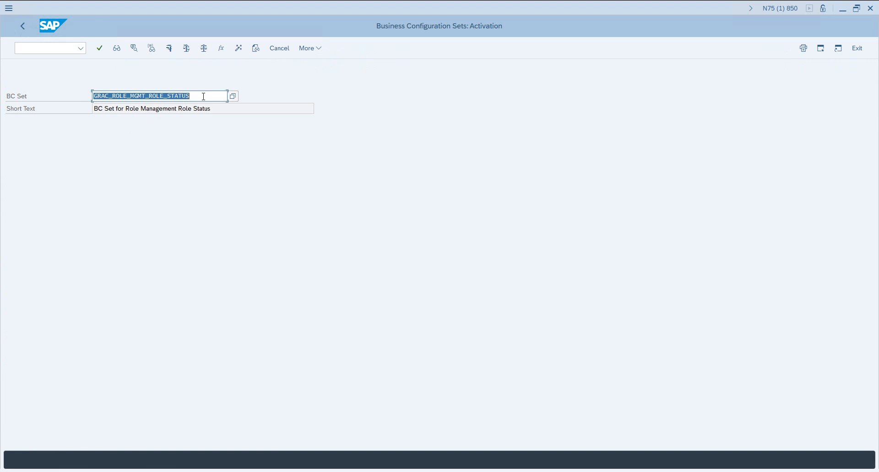
# - Search the BC sets for *GRAC* and select GRAC_ROLE_MGMT_SENTIVITY
pyautogui.press('BackSpace')
pyautogui.click(138, 124)
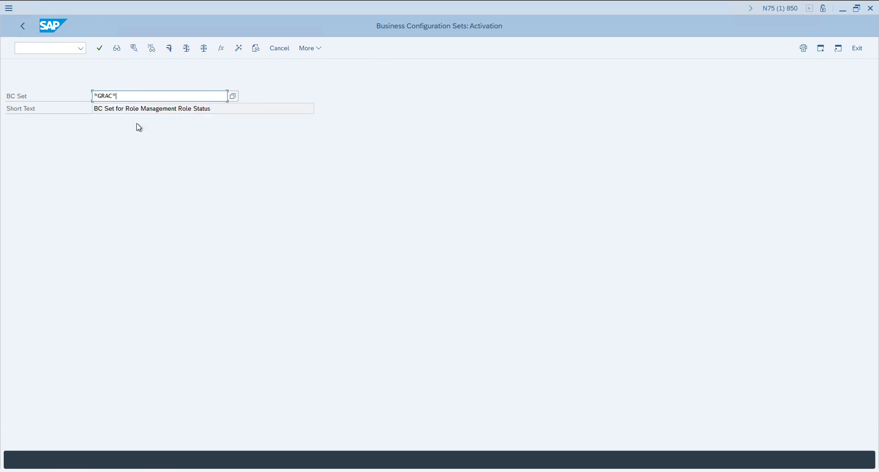
pyautogui.click(233, 96)
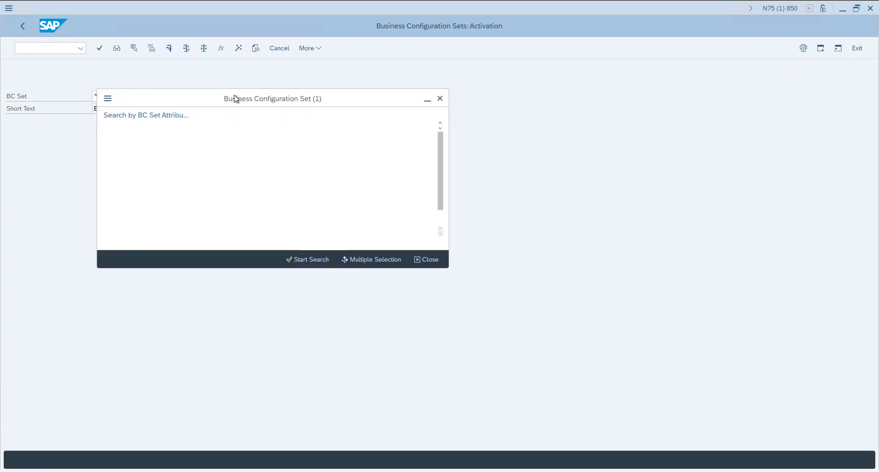
pyautogui.click(288, 261)
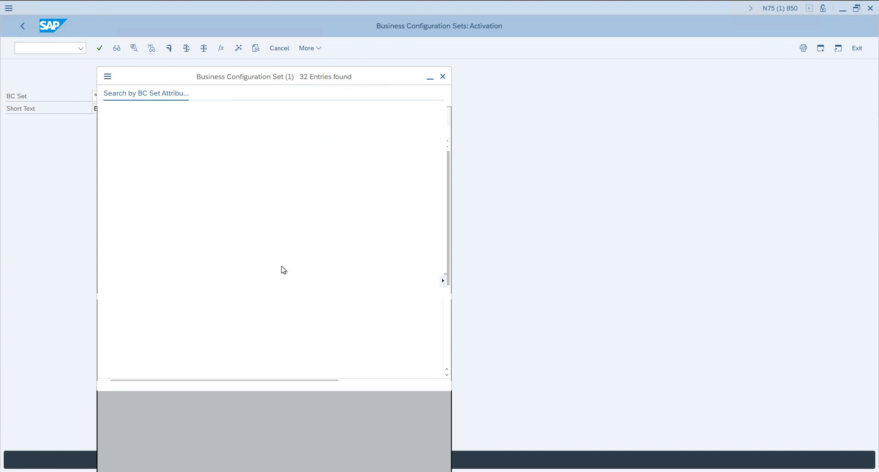
pyautogui.scroll(-2, 192, 284)
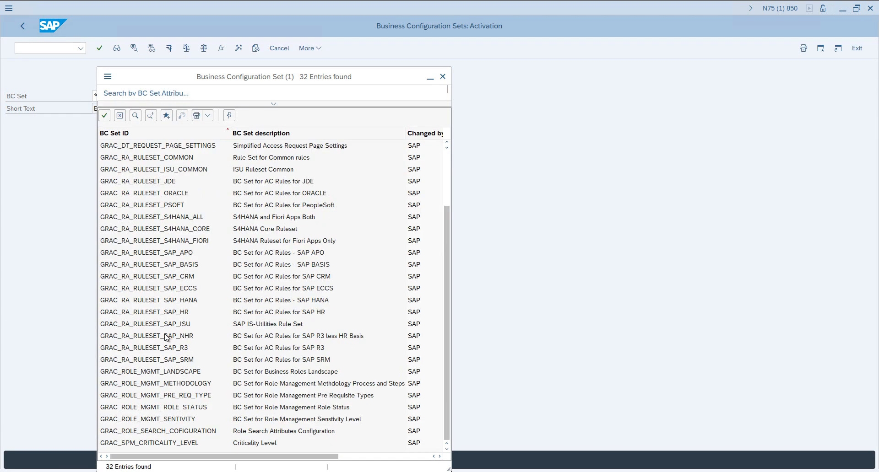
pyautogui.click(191, 420)
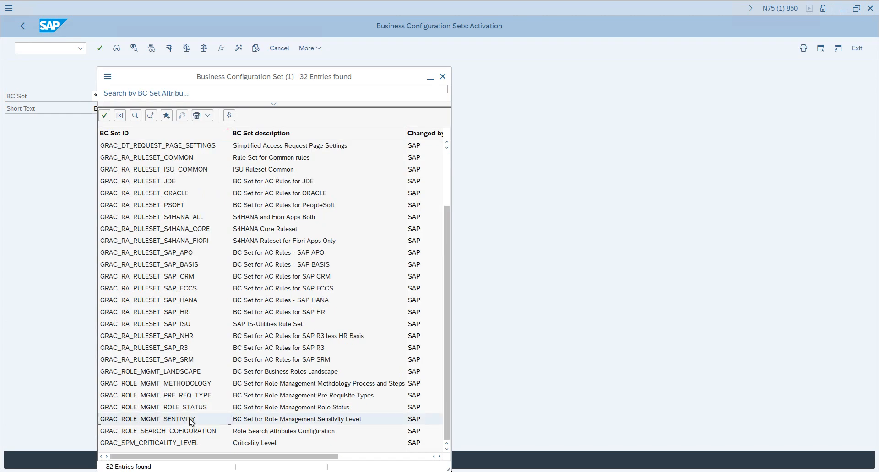
pyautogui.doubleClick(191, 420)
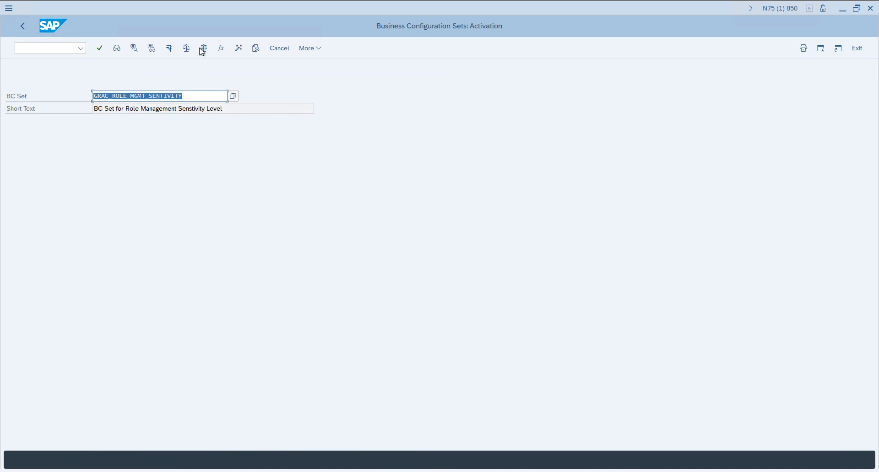
# - Activate the BC set GRAC_ROLE_MGMT_SENTIVITY under customizing request N75K900272, using Overwrite All Data and Expert Mode
pyautogui.click(239, 48)
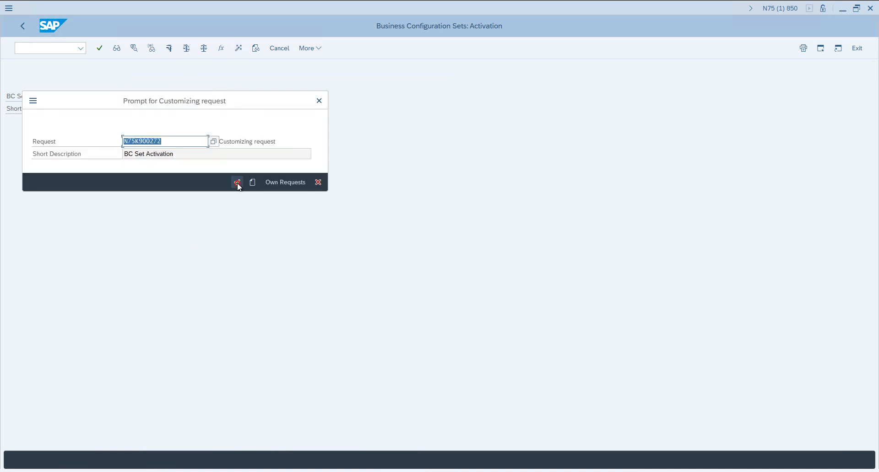
pyautogui.click(237, 183)
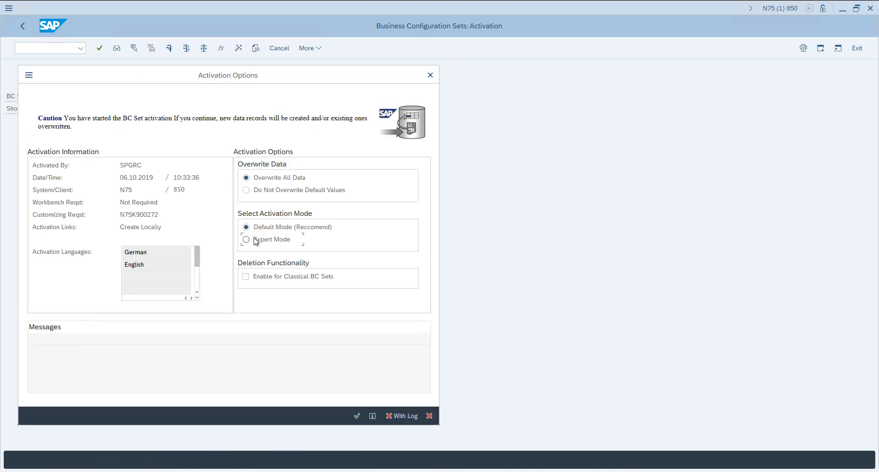
pyautogui.click(255, 239)
pyautogui.click(357, 417)
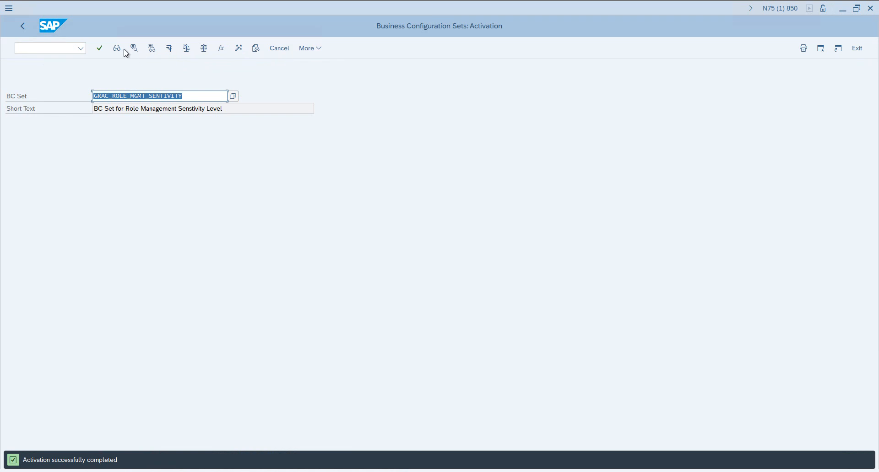
# - Display the contents of GRAC_ROLE_MGMT_SENTIVITY and examine the role sensitivity records in its output table
pyautogui.click(111, 51)
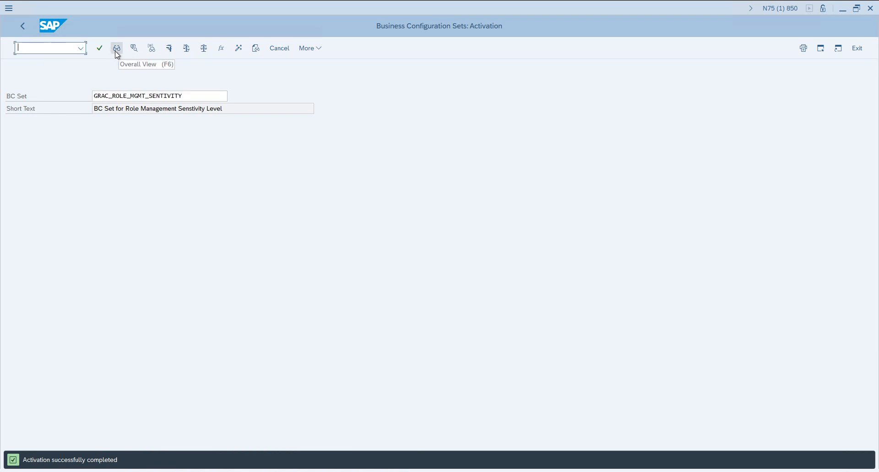
pyautogui.click(116, 49)
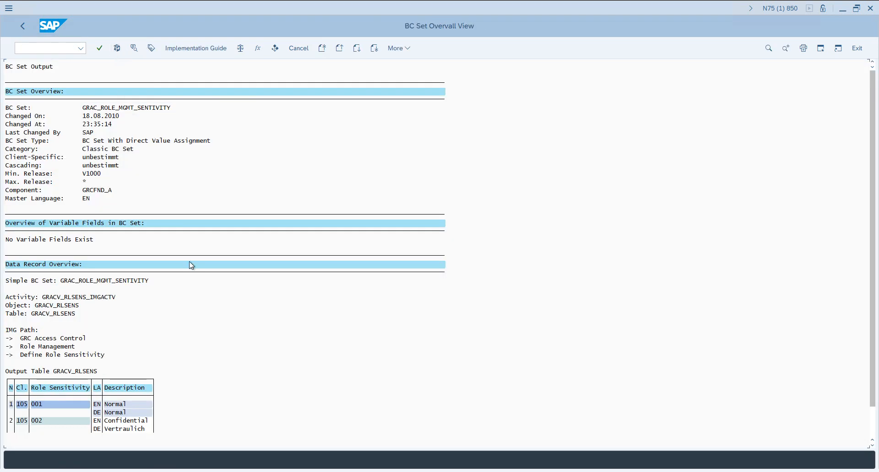
pyautogui.scroll(-1, 198, 327)
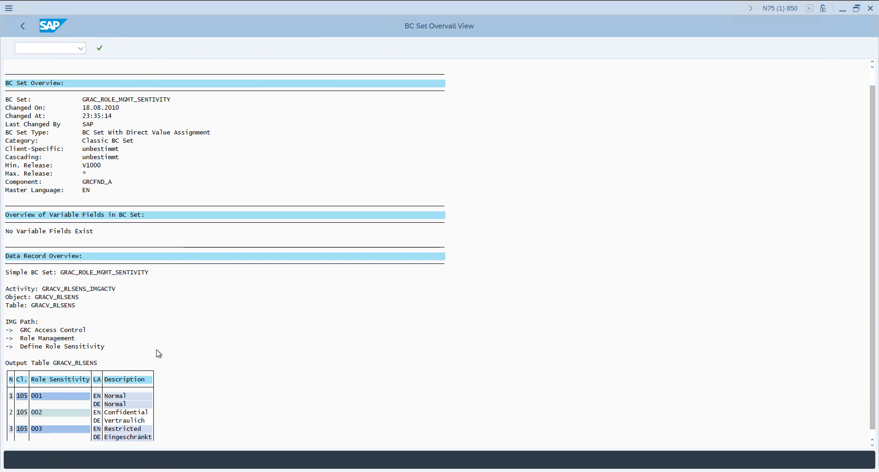
pyautogui.scroll(-1, 131, 354)
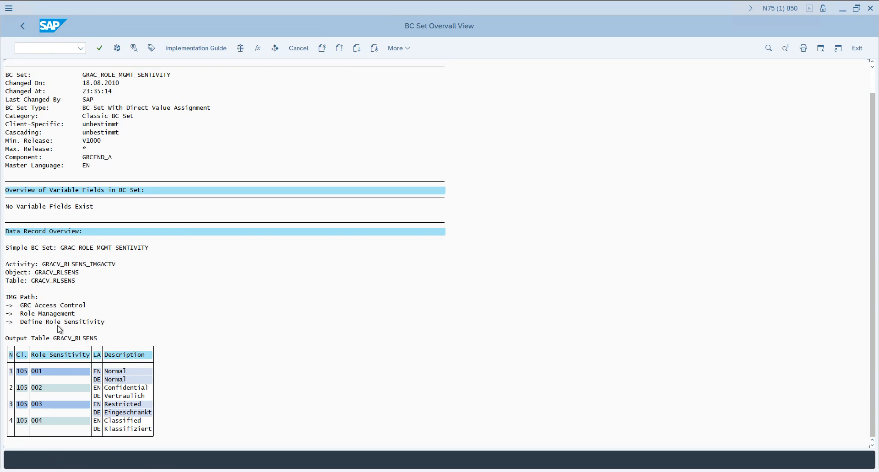
pyautogui.click(56, 323)
pyautogui.click(118, 371)
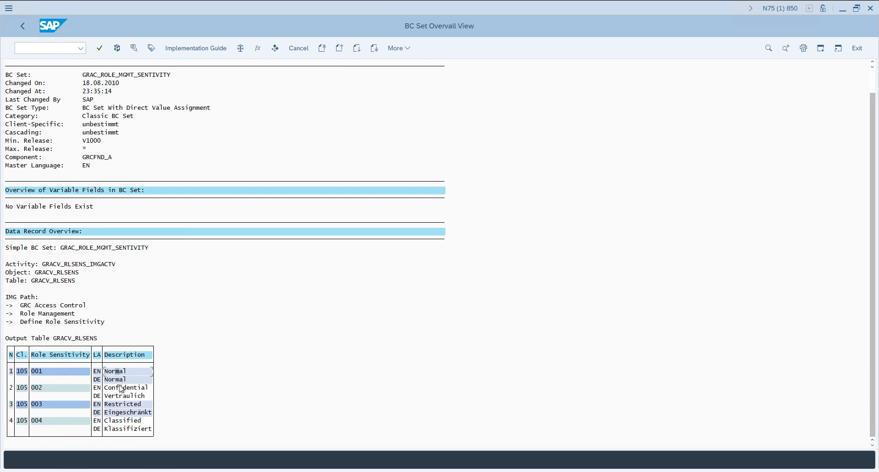
pyautogui.click(123, 421)
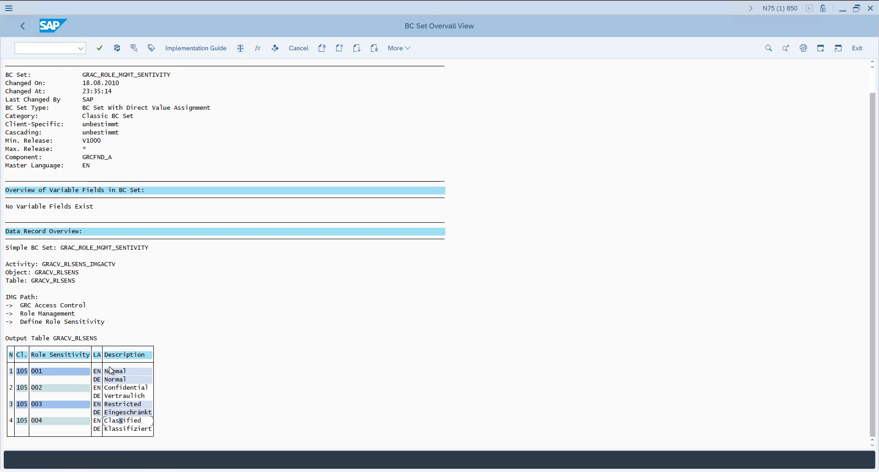
# - Examine the table name GRACV_RLSENS and the IMG path down to Define Role Sensitivity, and return to BC set activation
pyautogui.click(38, 283)
pyautogui.click(79, 282)
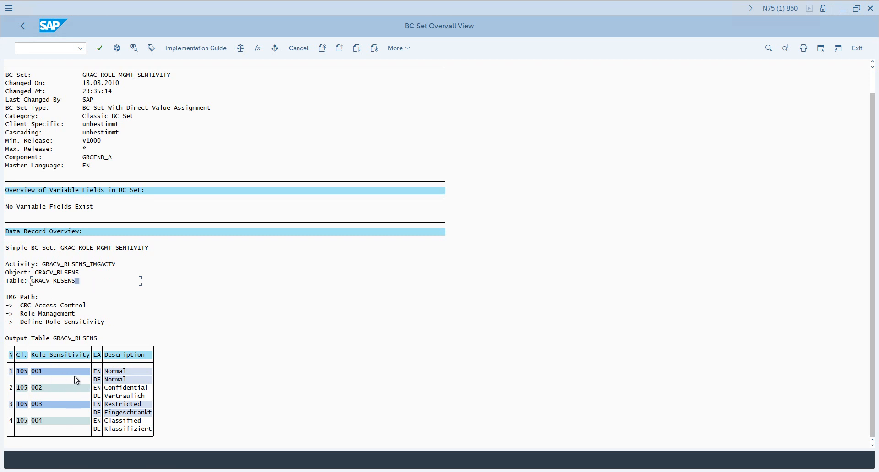
pyautogui.click(25, 306)
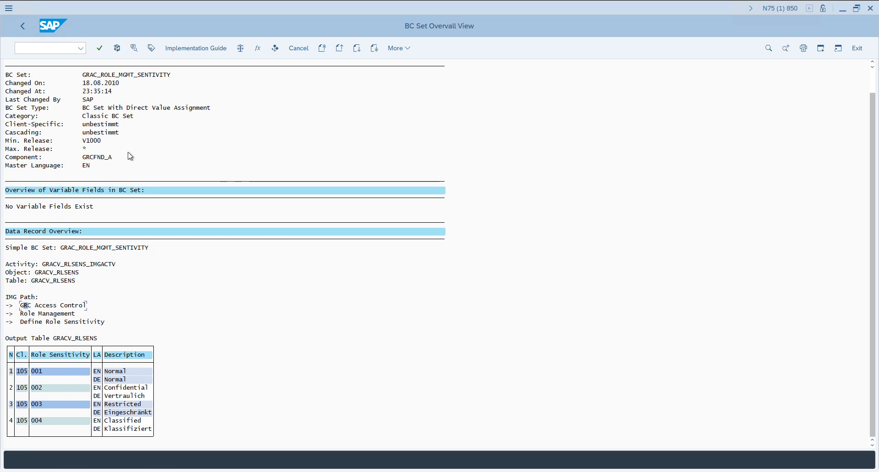
pyautogui.click(17, 305)
pyautogui.click(8, 298)
pyautogui.click(30, 308)
pyautogui.click(29, 315)
pyautogui.click(29, 322)
pyautogui.click(26, 29)
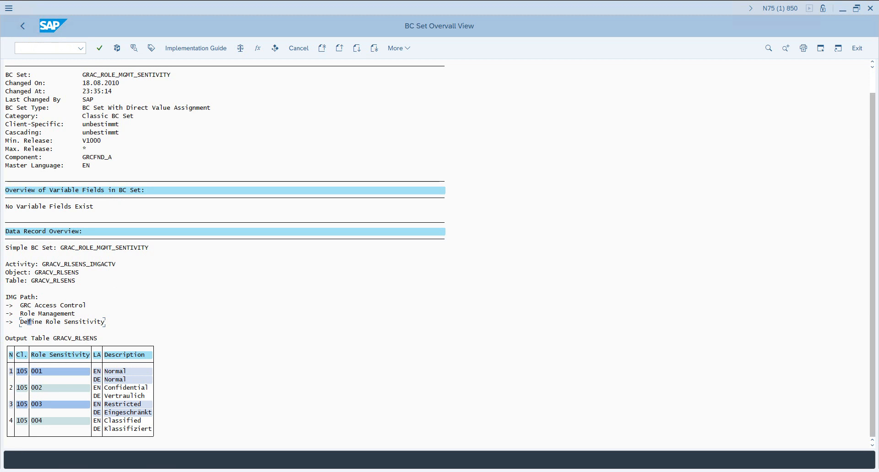